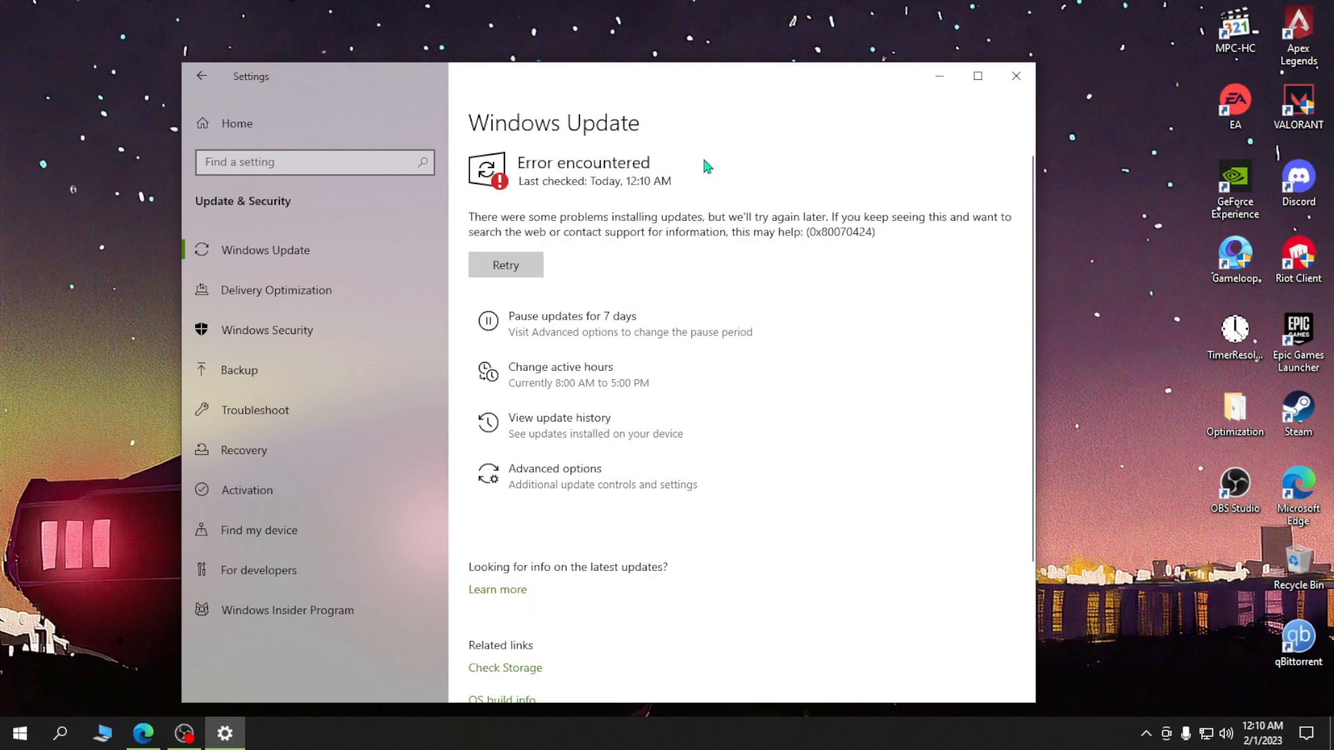
- Open Services, look through the entries starting with Windows for the Windows Update service, and close Services and Settings
key("super")
type("sere")
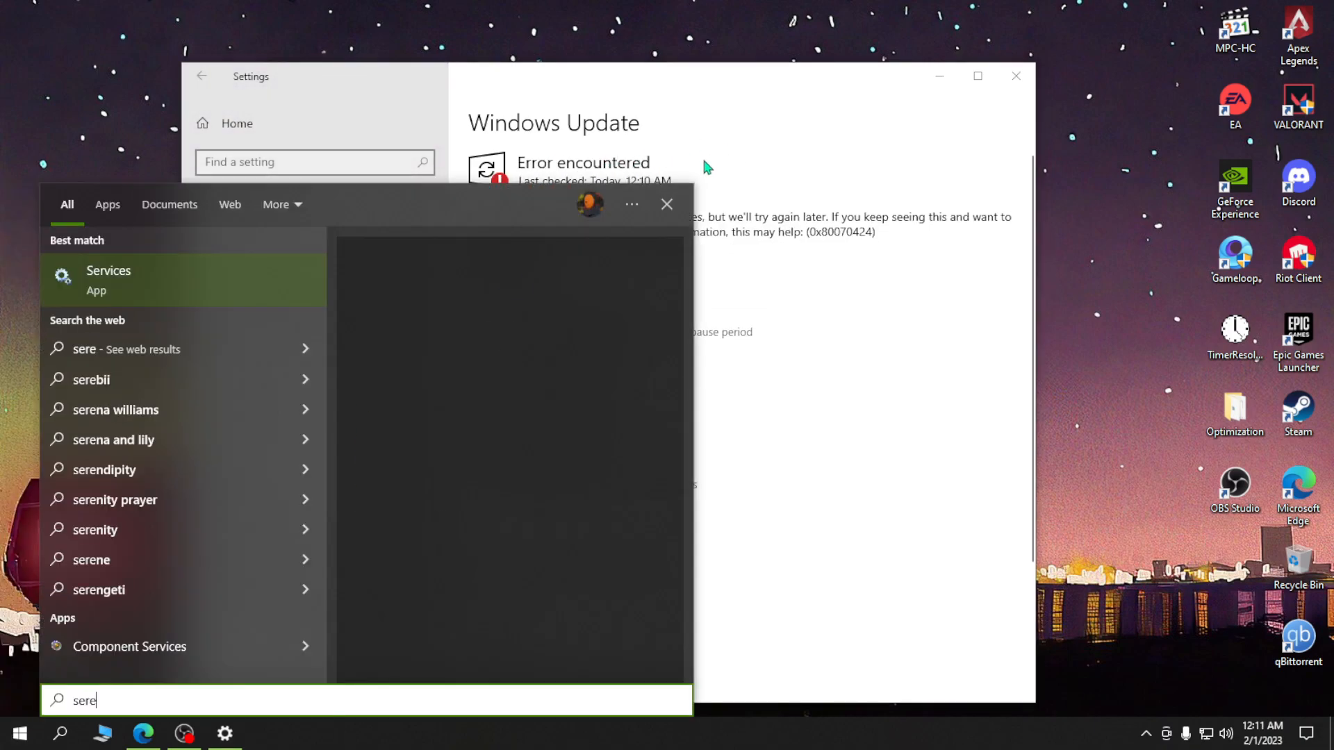
key("Return")
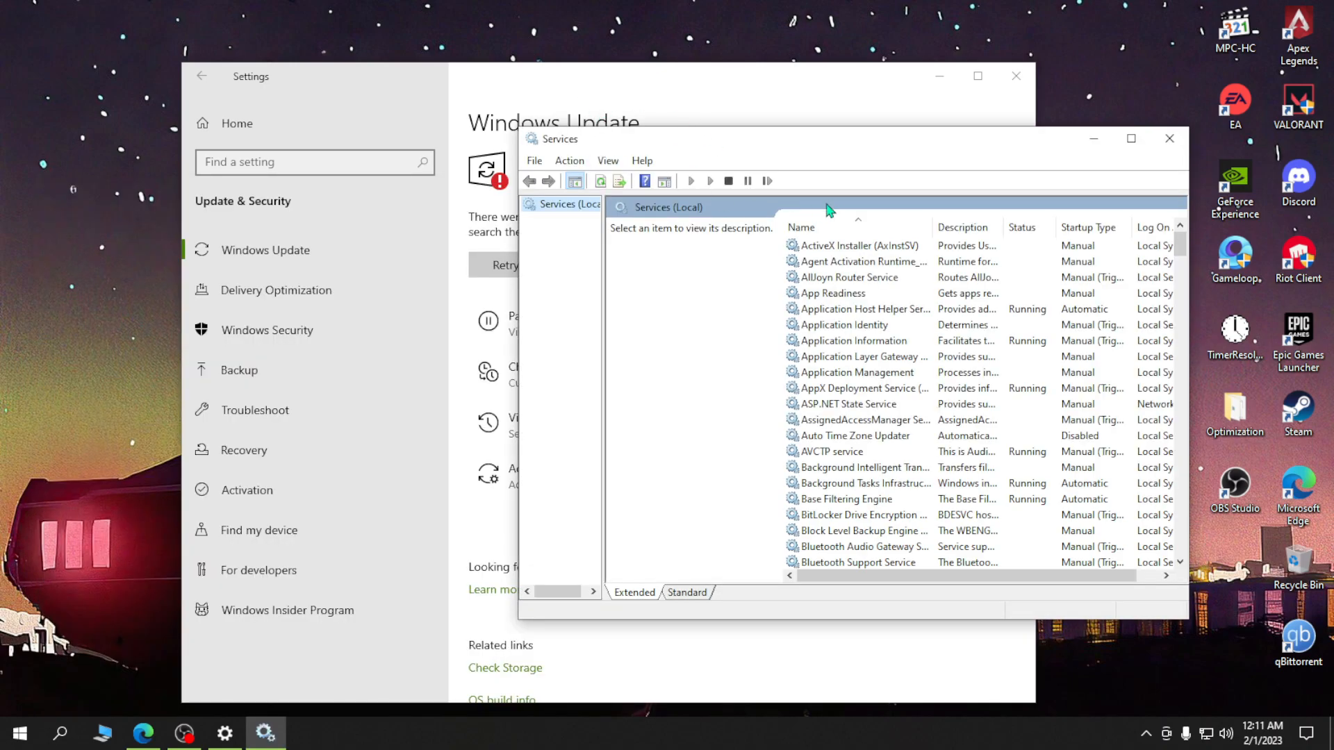
scroll(863, 332, "down", 12)
left_click(867, 328)
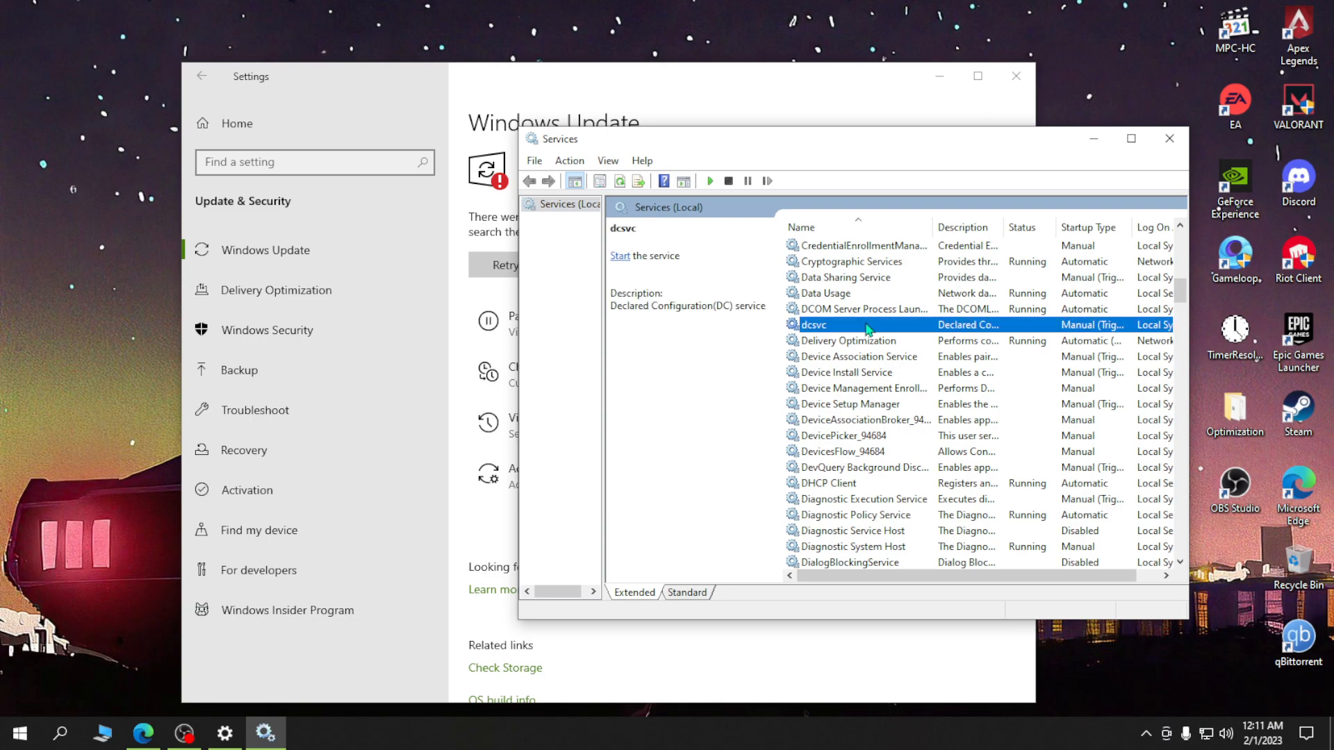
key("w")
scroll(877, 295, "down", 9)
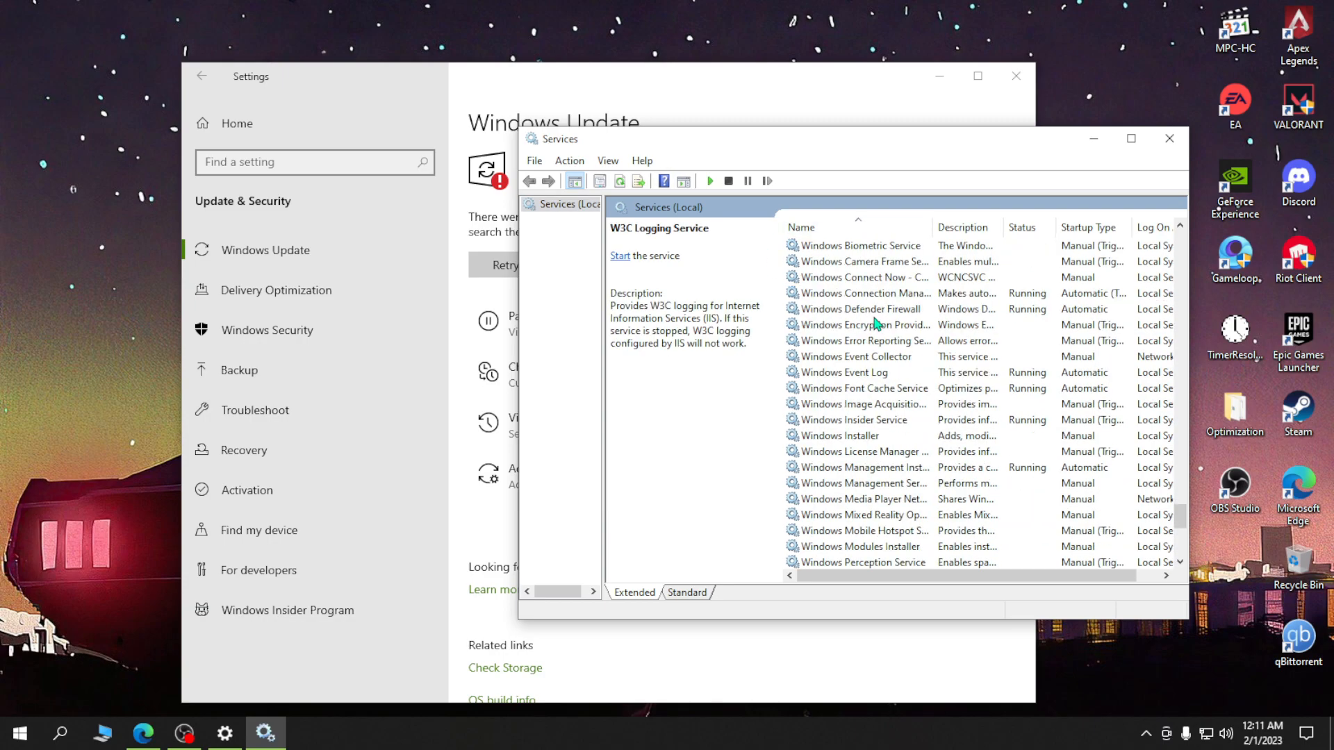
scroll(876, 295, "down", 3)
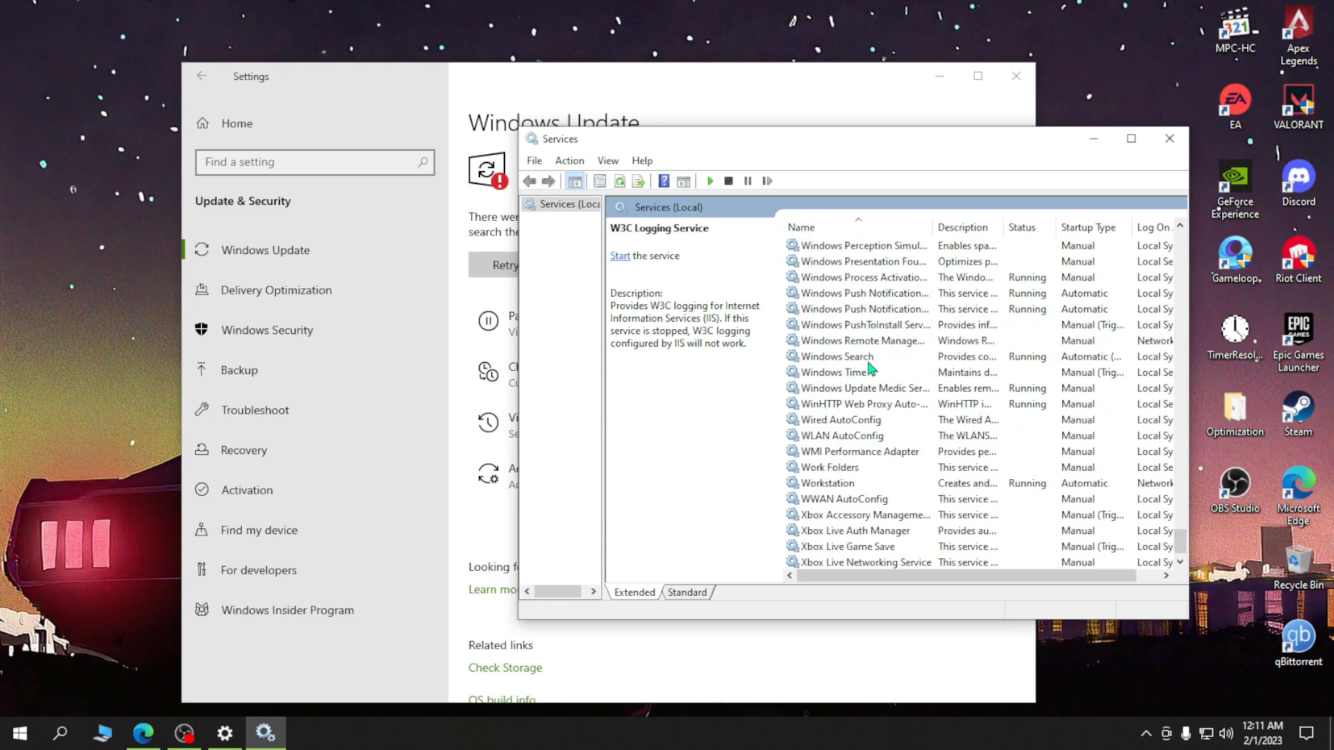
scroll(842, 462, "up", 4)
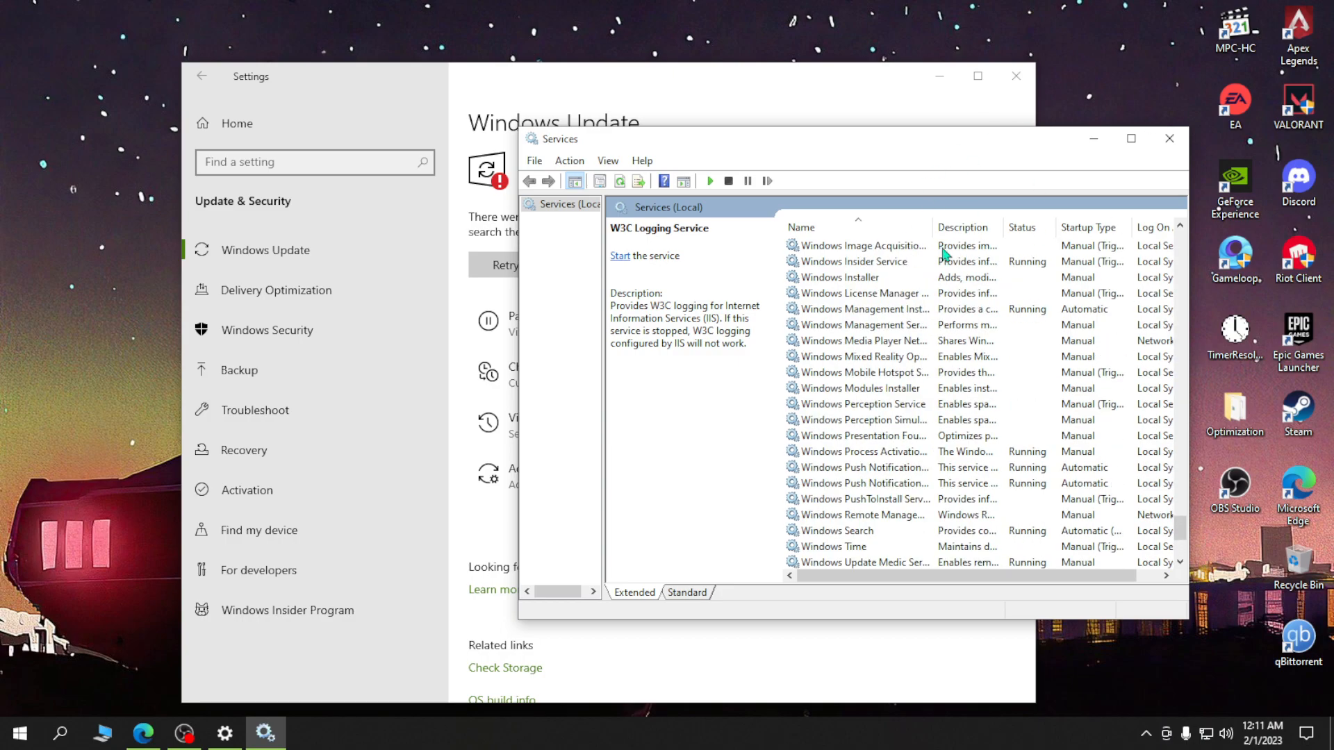
left_click(1157, 147)
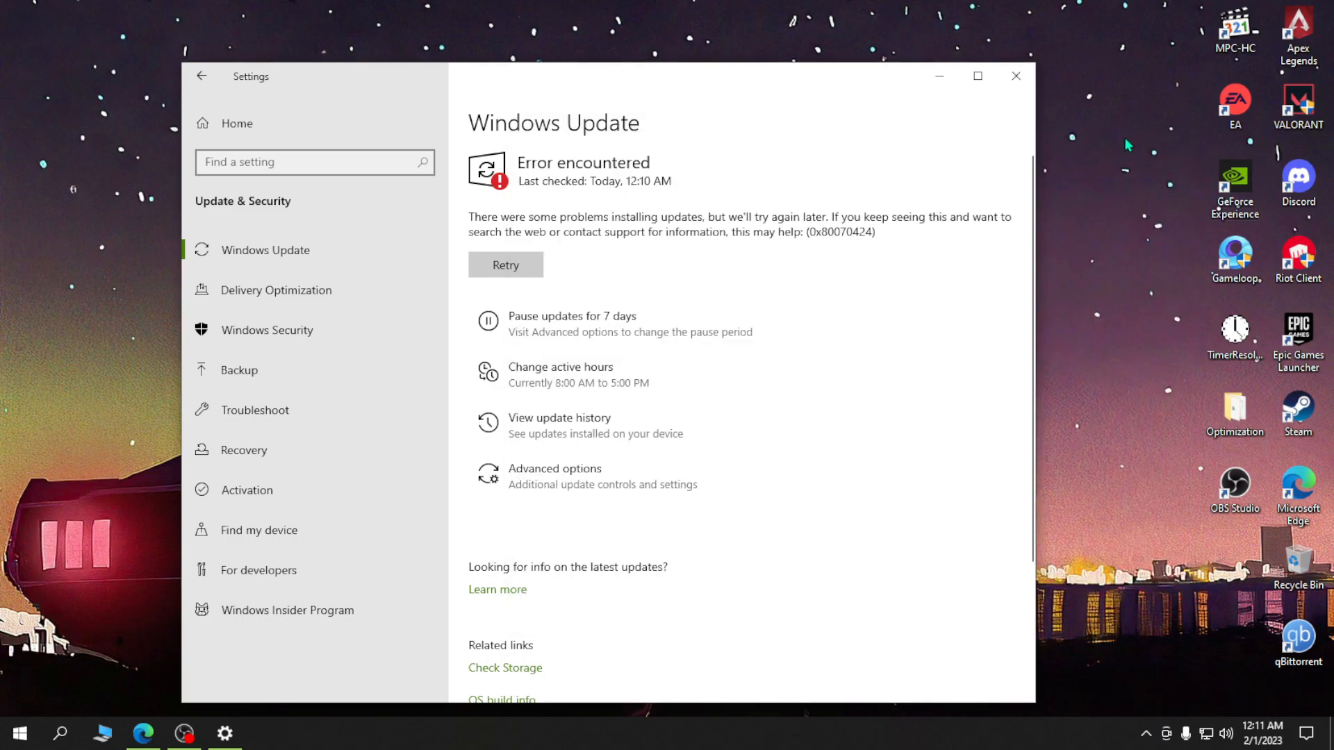
left_click(1016, 76)
right_click(872, 56)
left_click(907, 110)
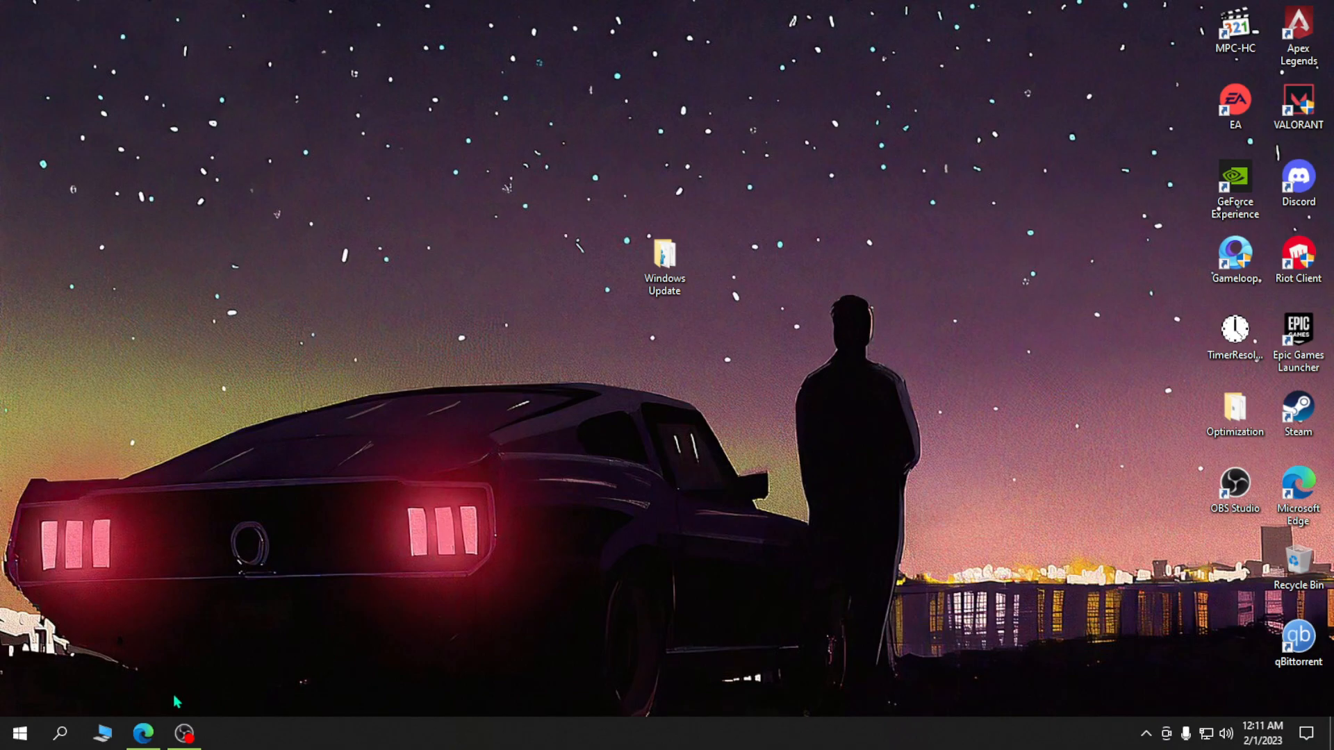
key("super")
key("super")
right_click(830, 256)
left_click(870, 307)
right_click(865, 299)
left_click(903, 349)
right_click(880, 193)
left_click(910, 243)
right_click(304, 144)
left_click(342, 195)
right_click(327, 190)
left_click(365, 240)
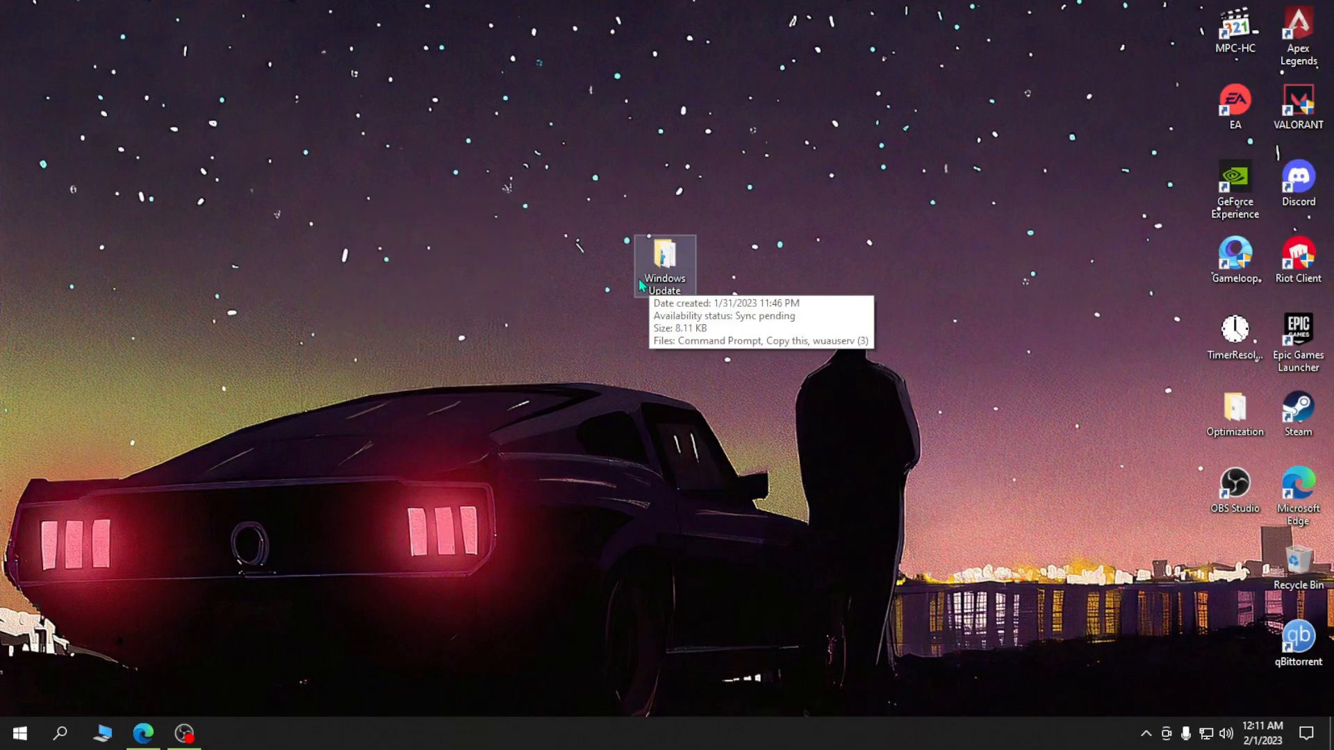
- Open the Windows Update folder on the desktop and select the wuauserv (3) registration entries file
double_click(681, 262)
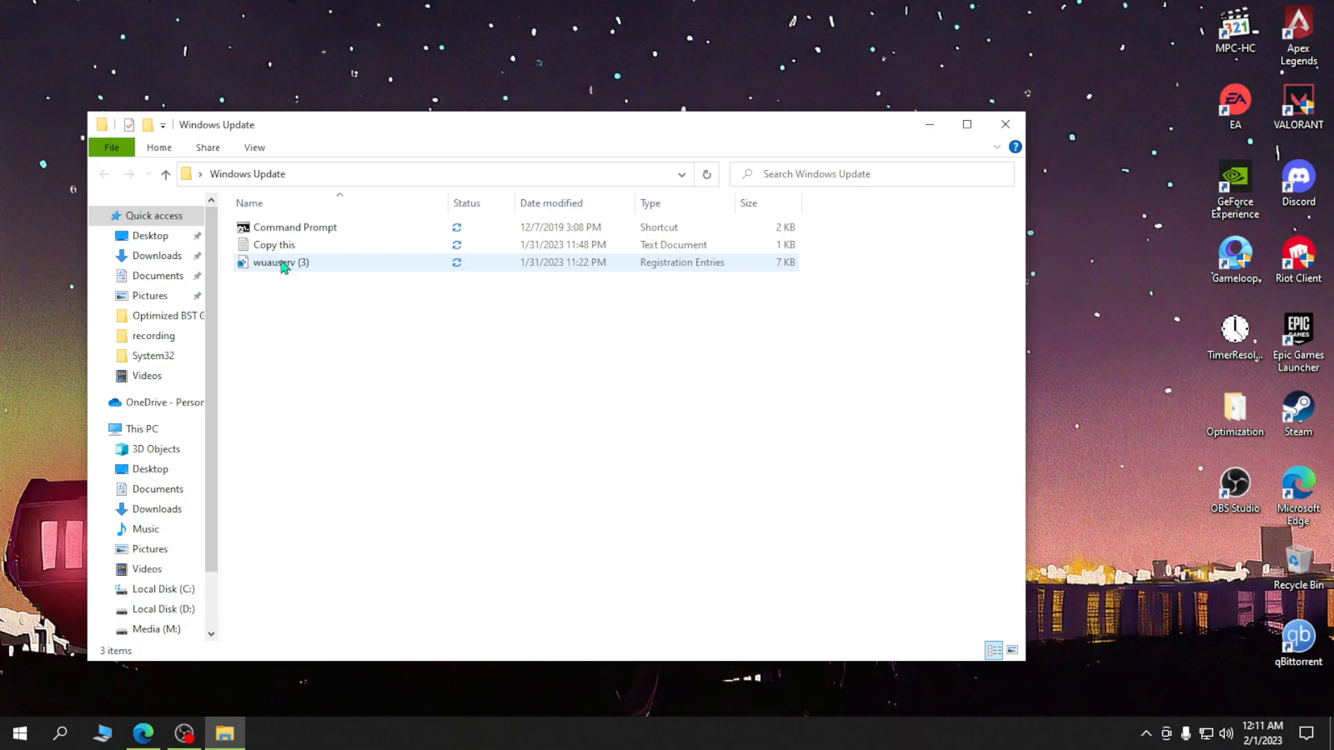
left_click(282, 265)
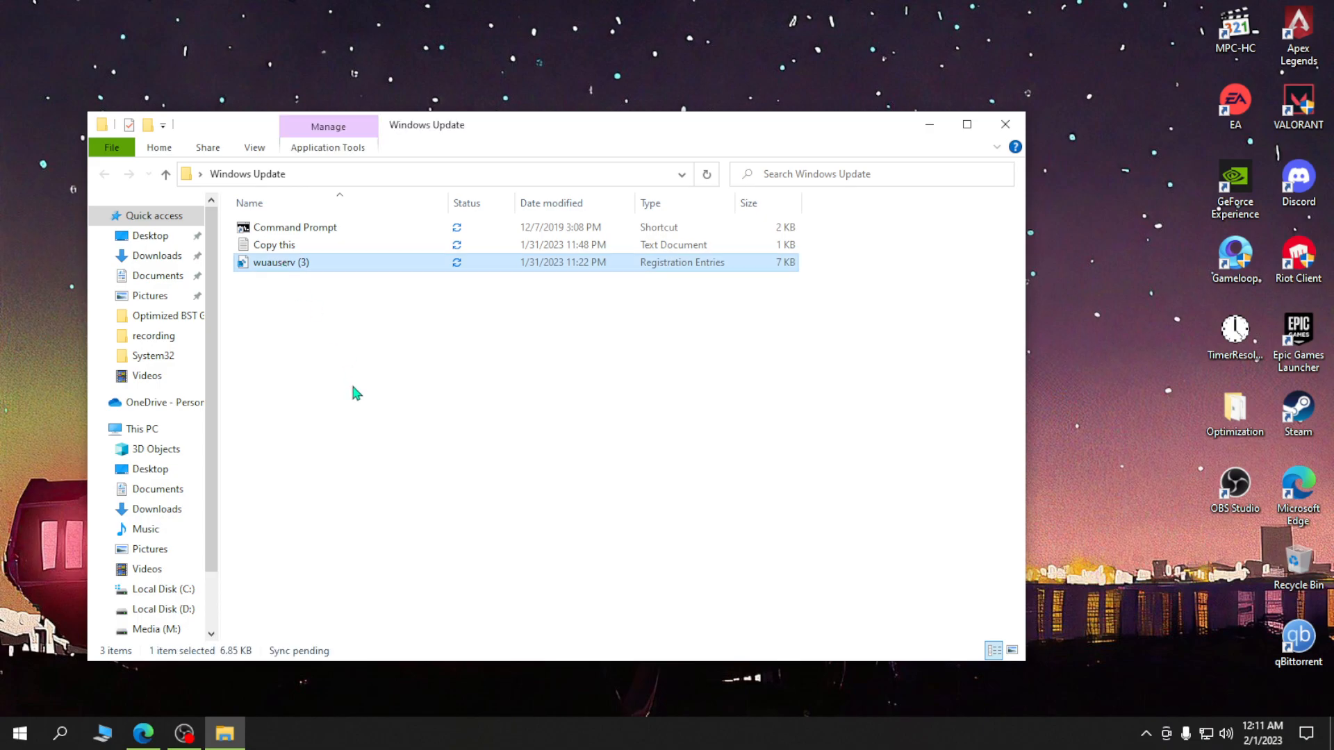
- Open Registry Editor by running regedit, at the key HKEY_LOCAL_MACHINE\SYSTEM\CurrentControlSet\Services
key("super+r")
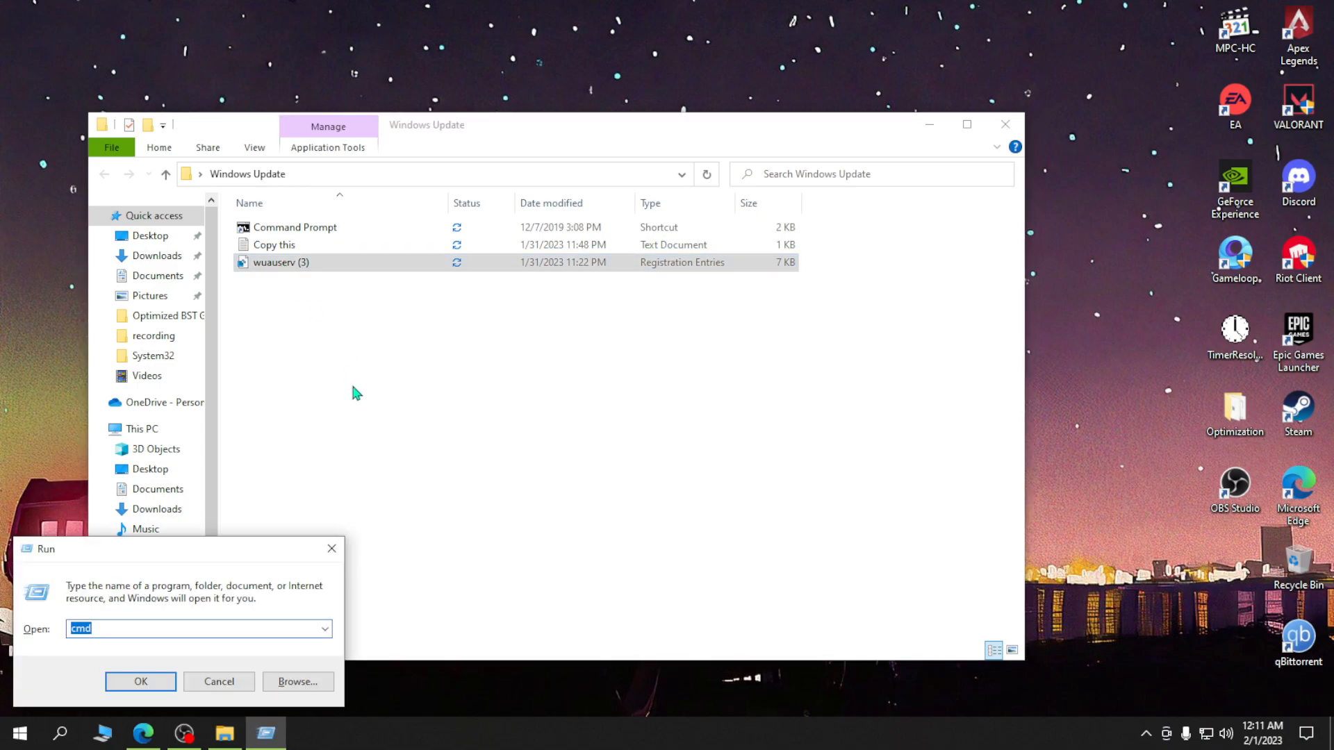
type("regedit")
key("Return")
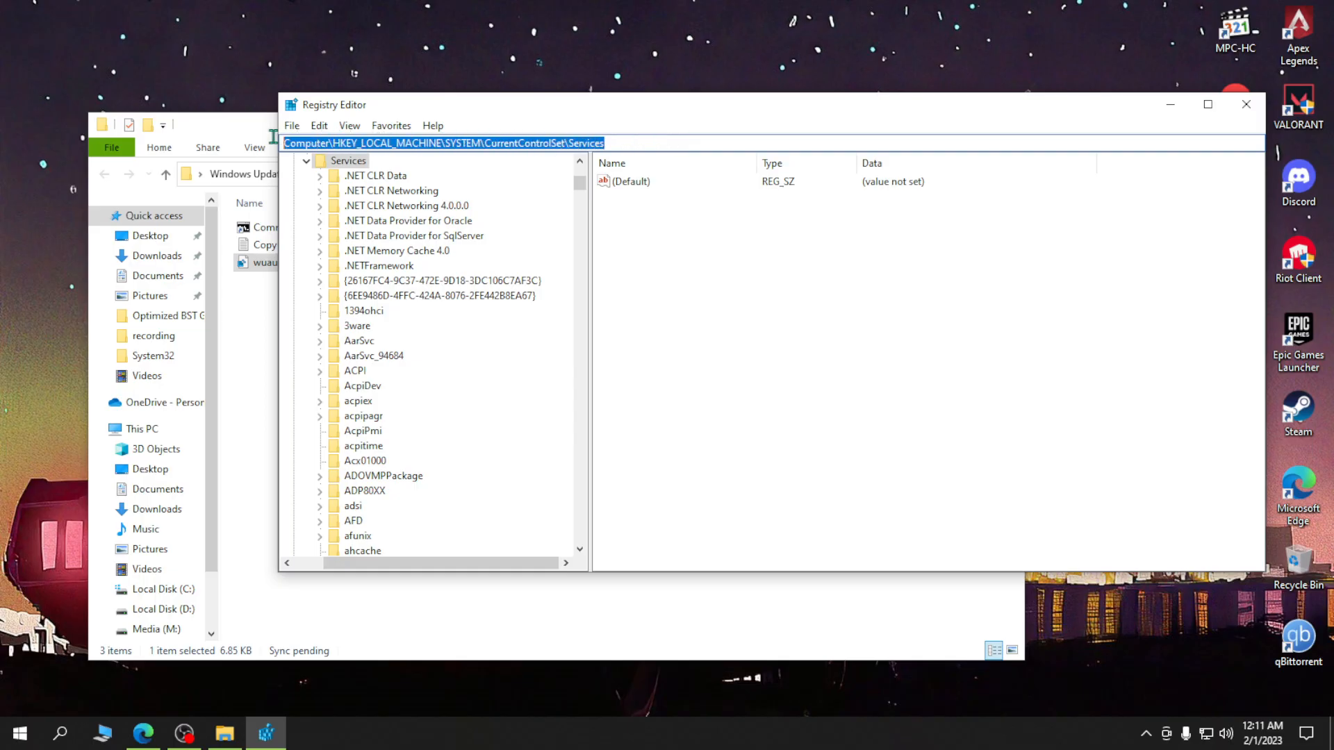
left_click(751, 241)
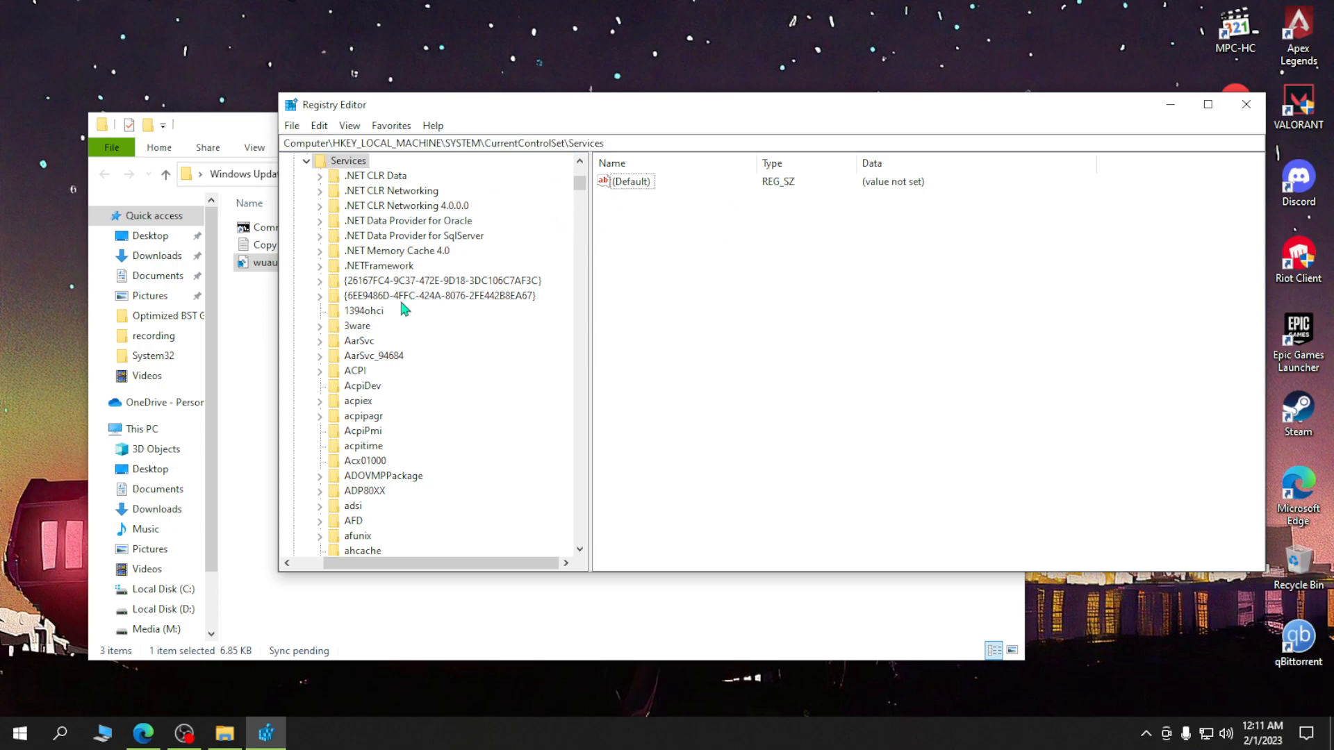
- Look through the service keys starting with W for a wuauserv entry, and close Registry Editor
left_click(374, 312)
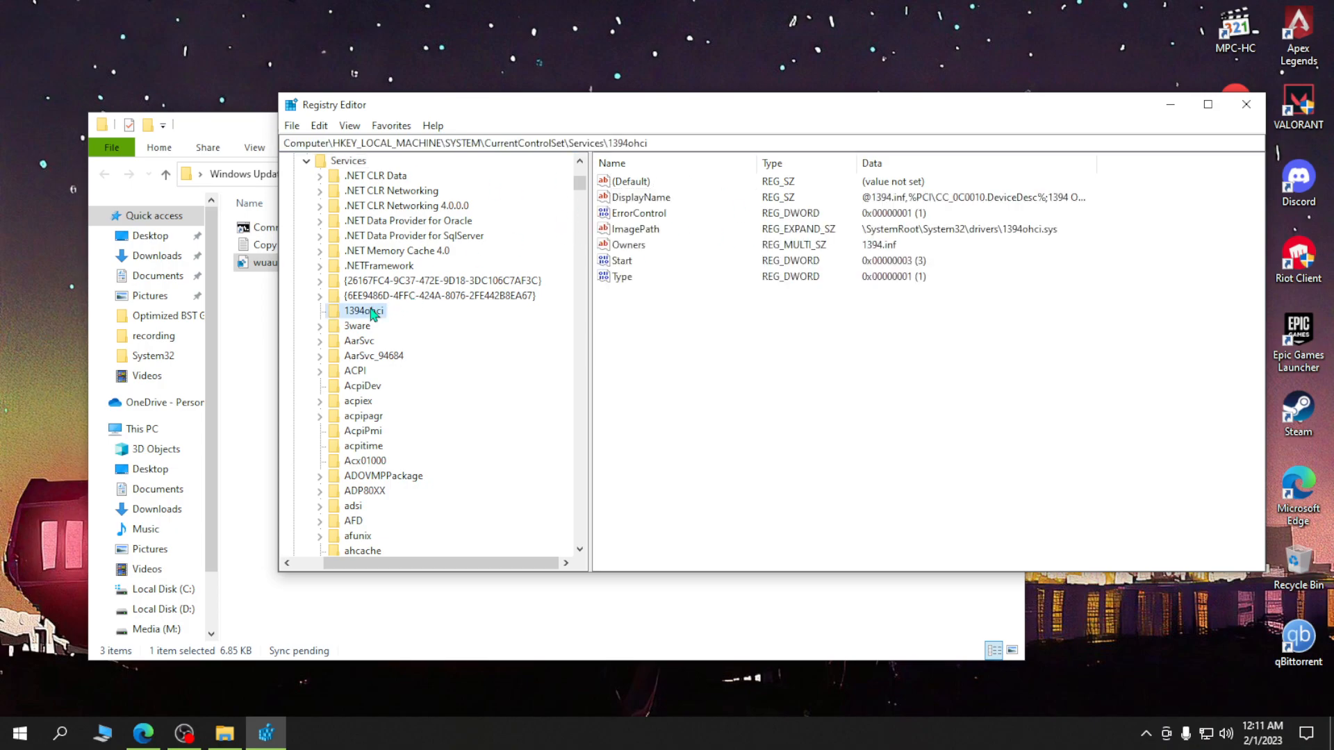
key("v")
scroll(372, 319, "down", 2)
left_click(368, 326)
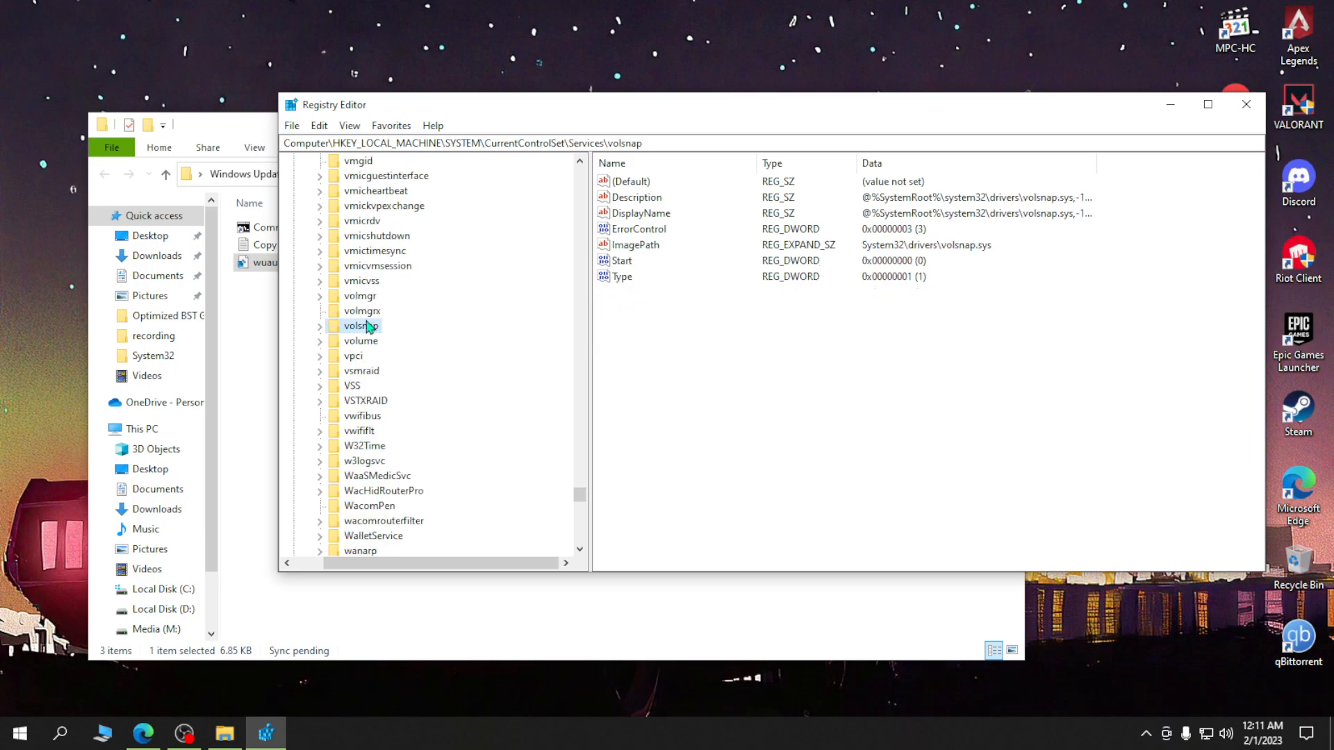
scroll(374, 311, "down", 10)
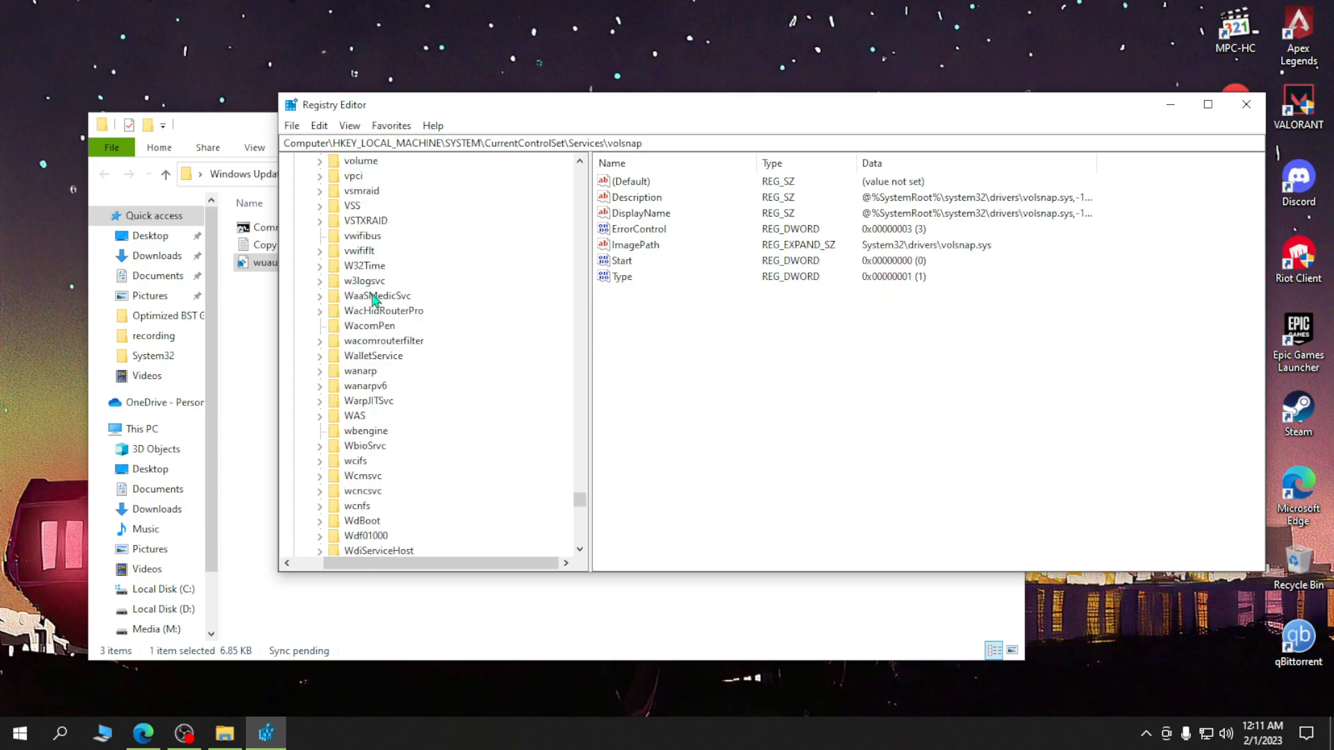
scroll(395, 331, "down", 4)
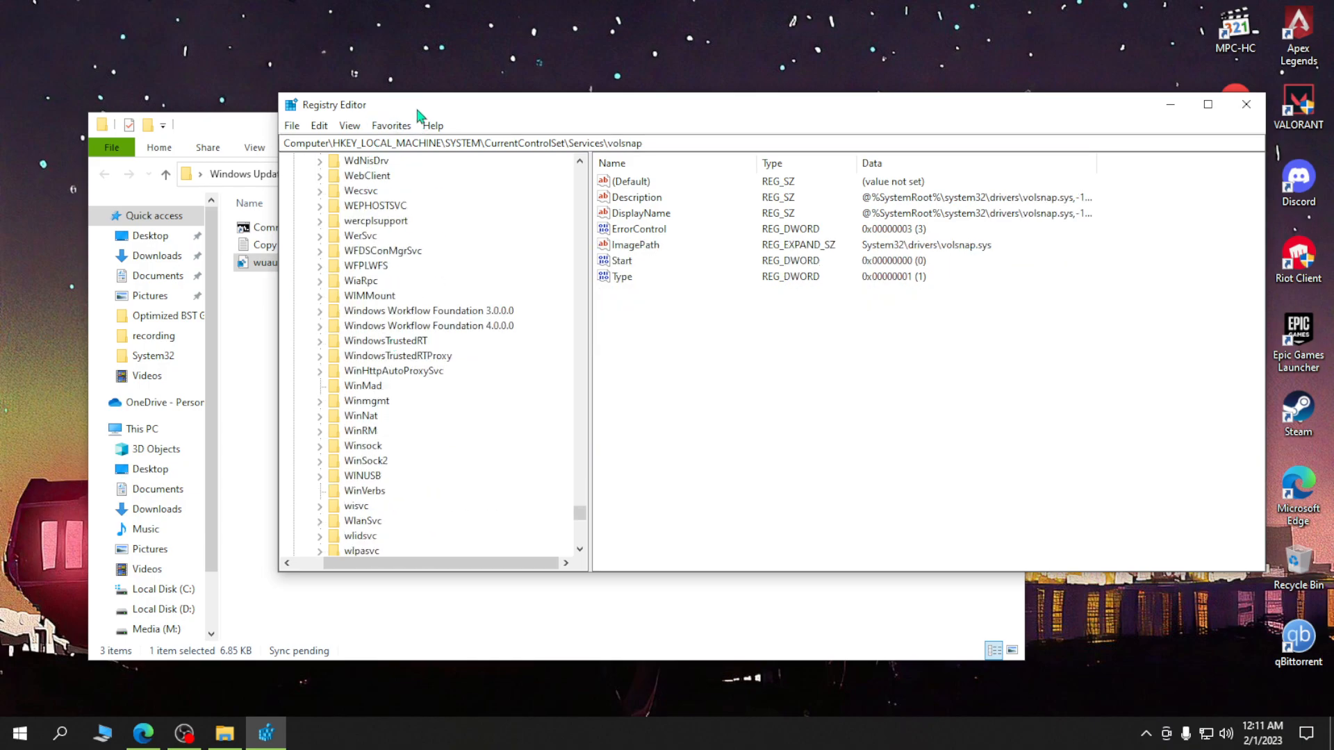
left_click_drag(419, 112, 674, 135)
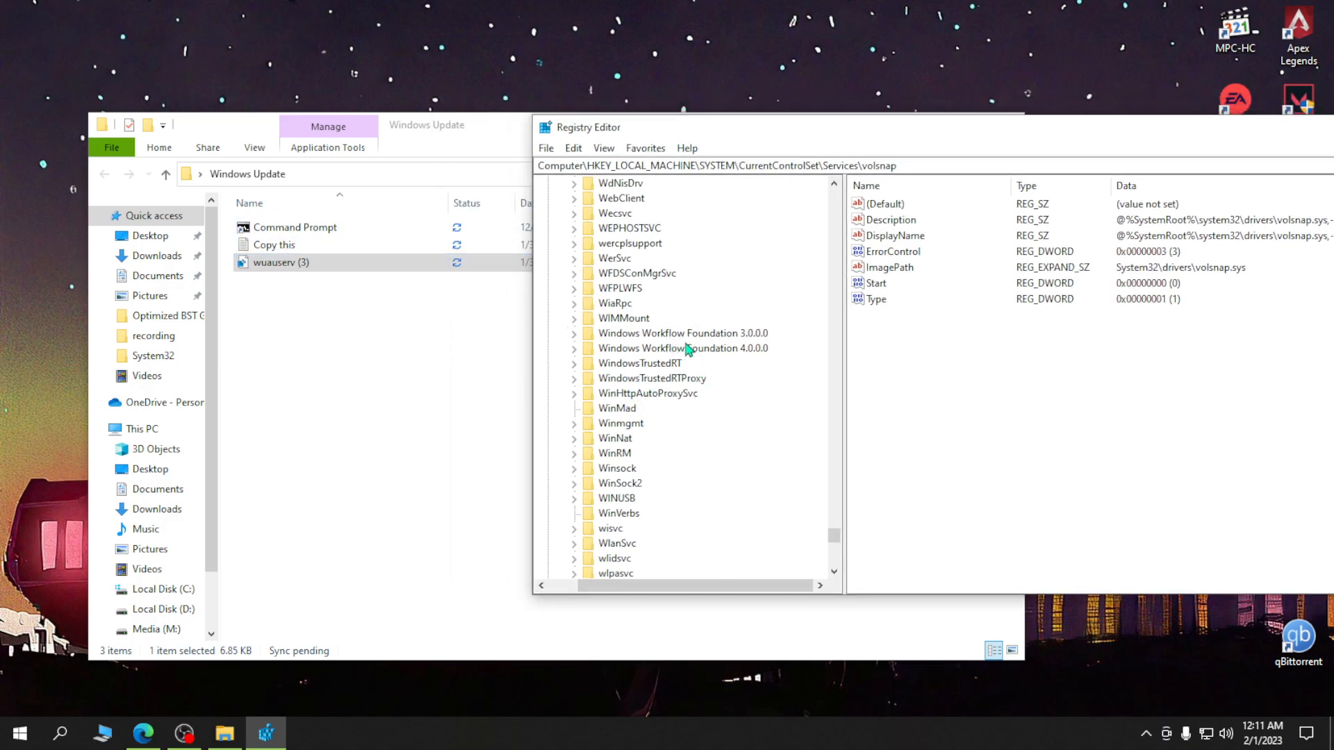
scroll(700, 348, "down", 4)
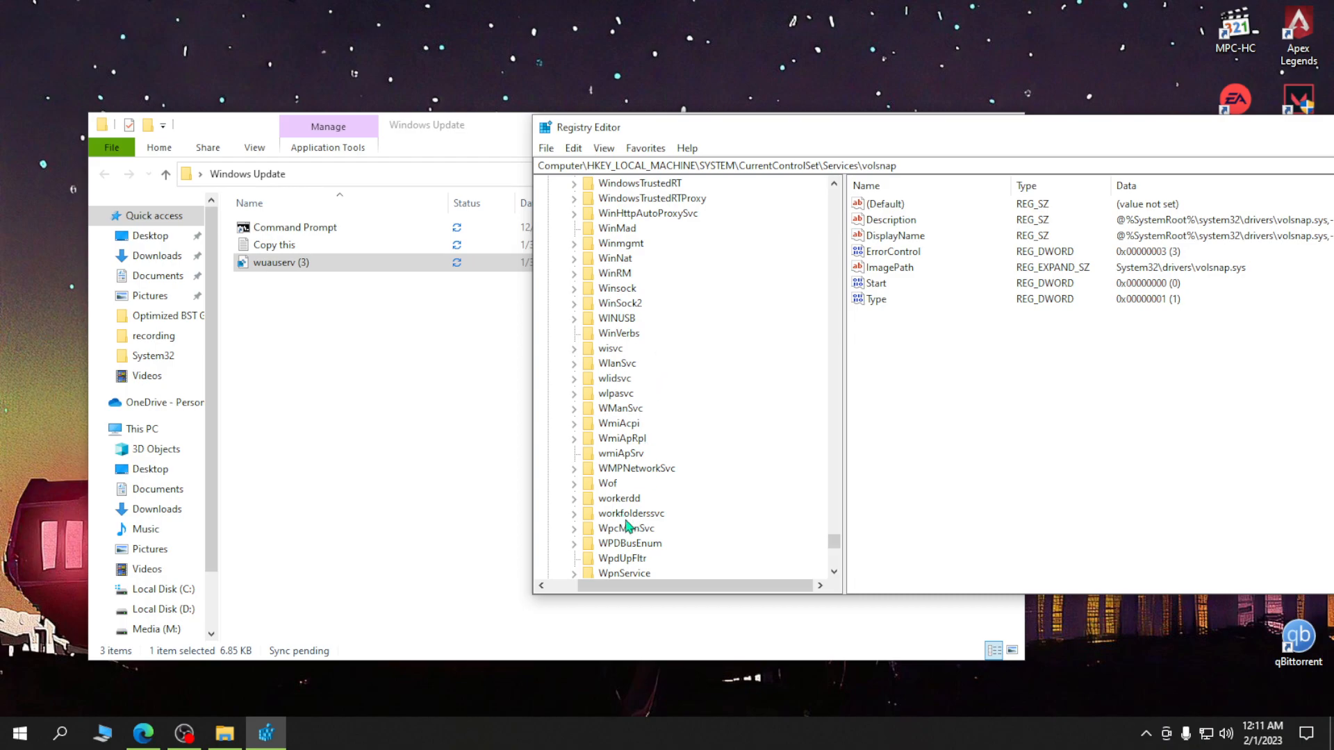
scroll(605, 257, "down", 6)
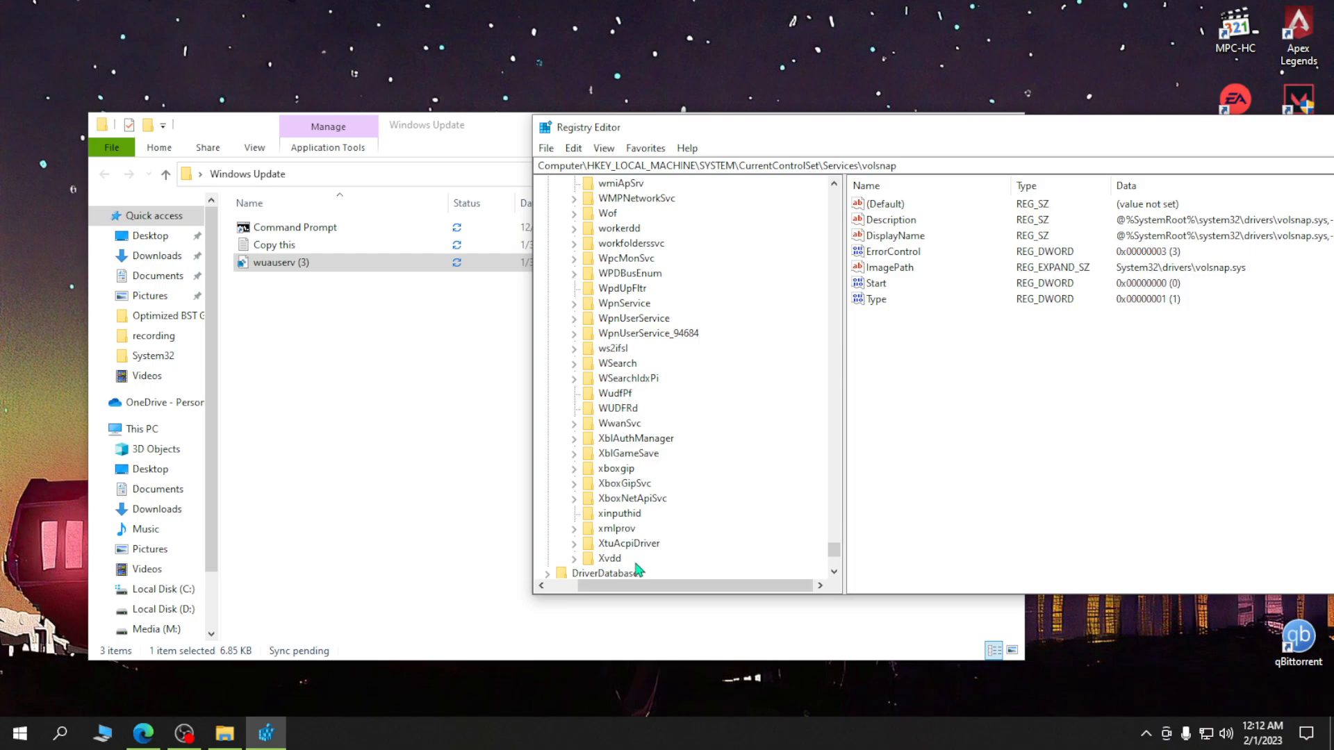
scroll(638, 544, "up", 3)
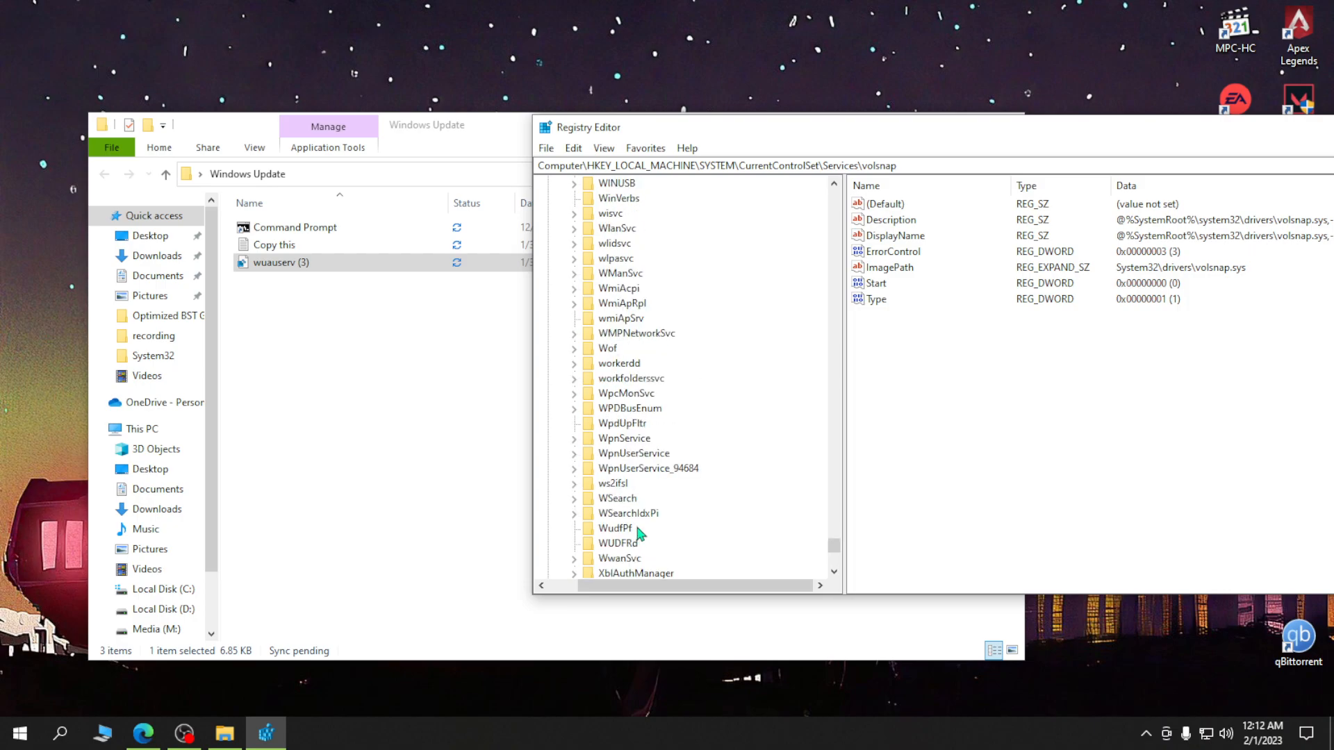
scroll(654, 425, "up", 1)
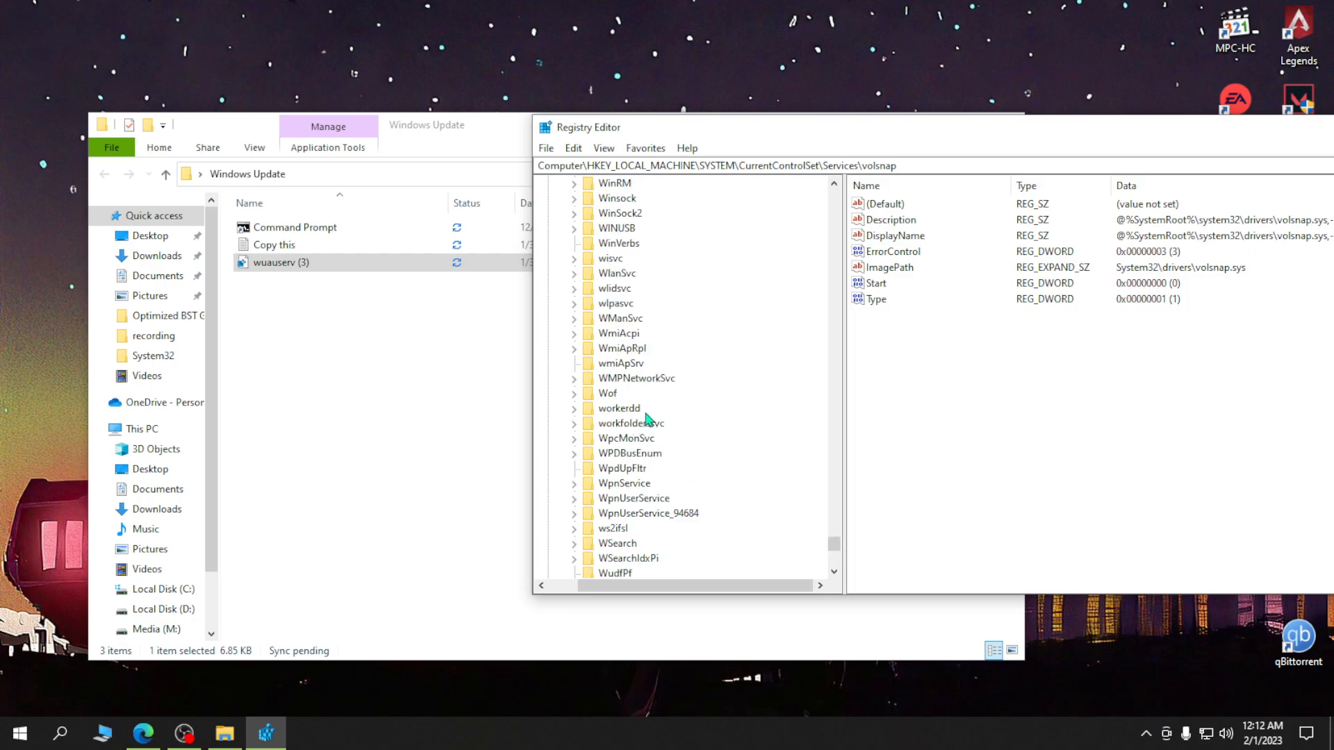
left_click_drag(751, 130, 366, 173)
left_click(1133, 168)
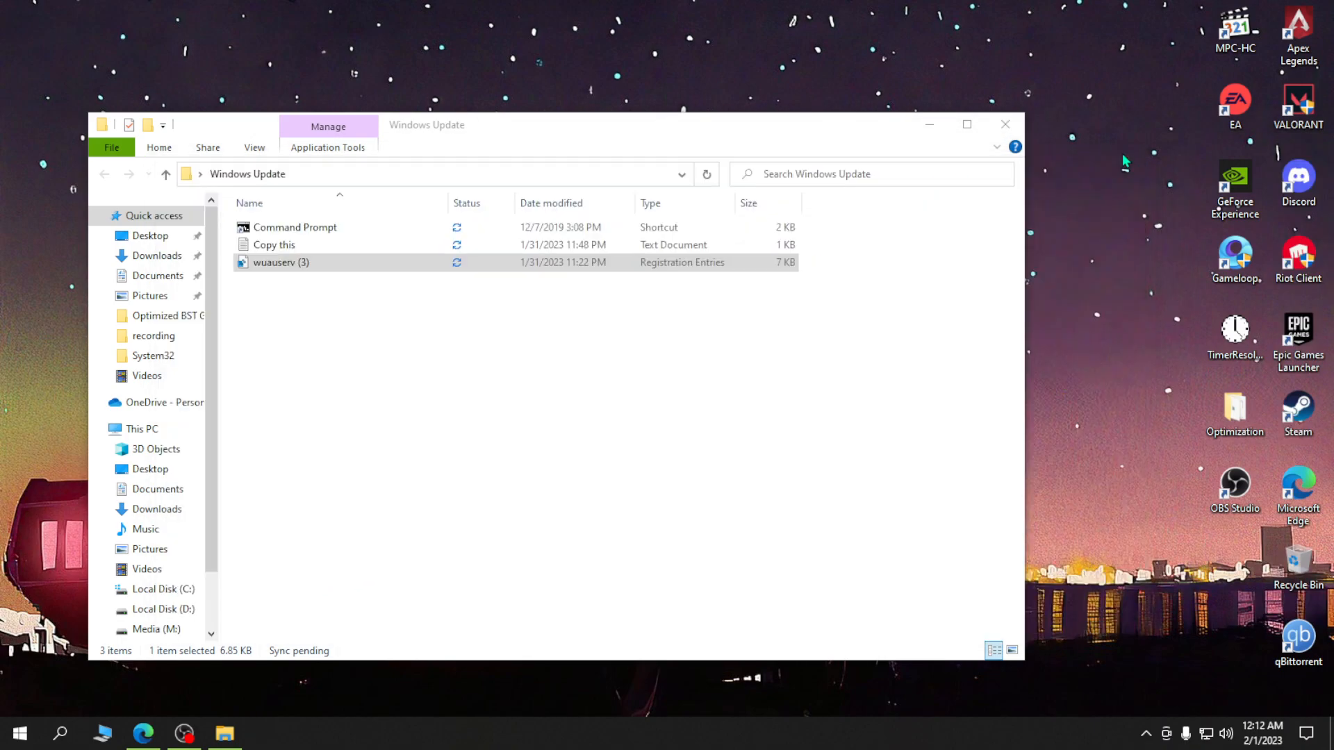
- Merge the wuauserv (3) file into the registry and allow it to run despite the unknown publisher
left_click(345, 261)
right_click(345, 262)
left_click(365, 267)
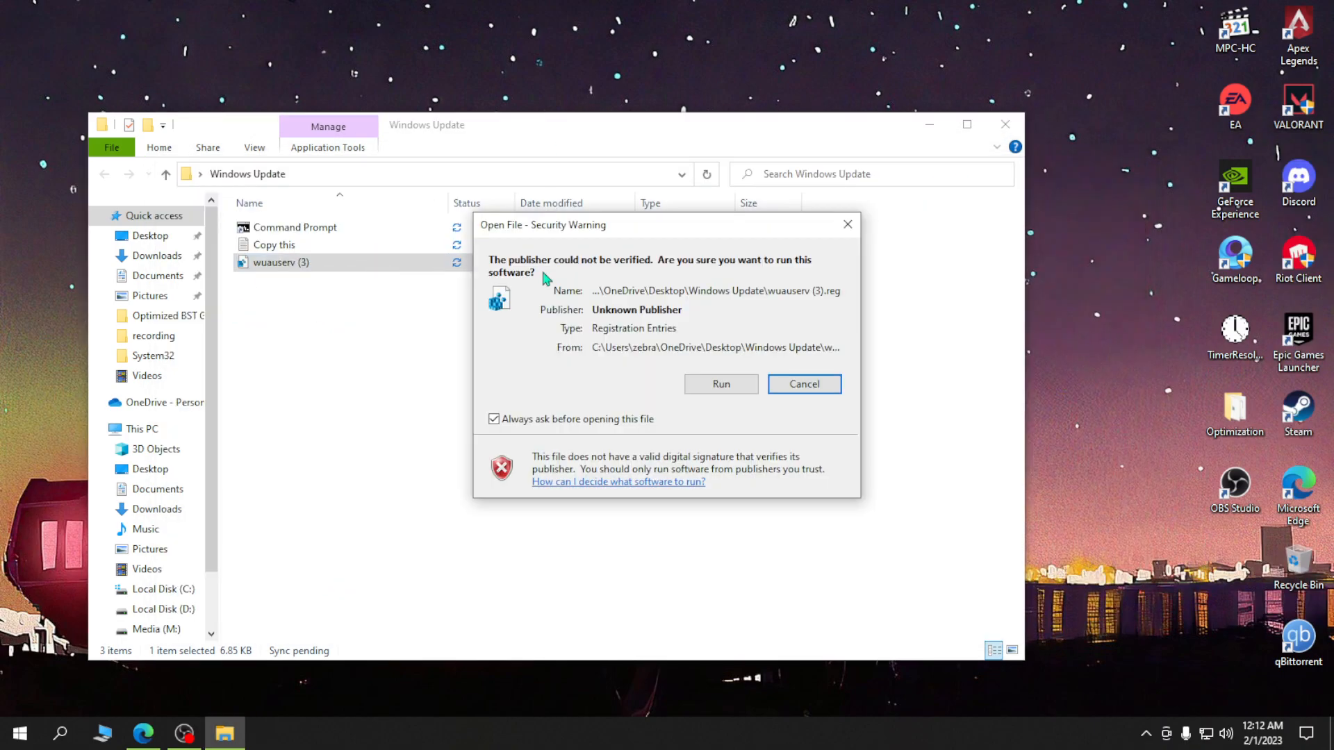
left_click(730, 379)
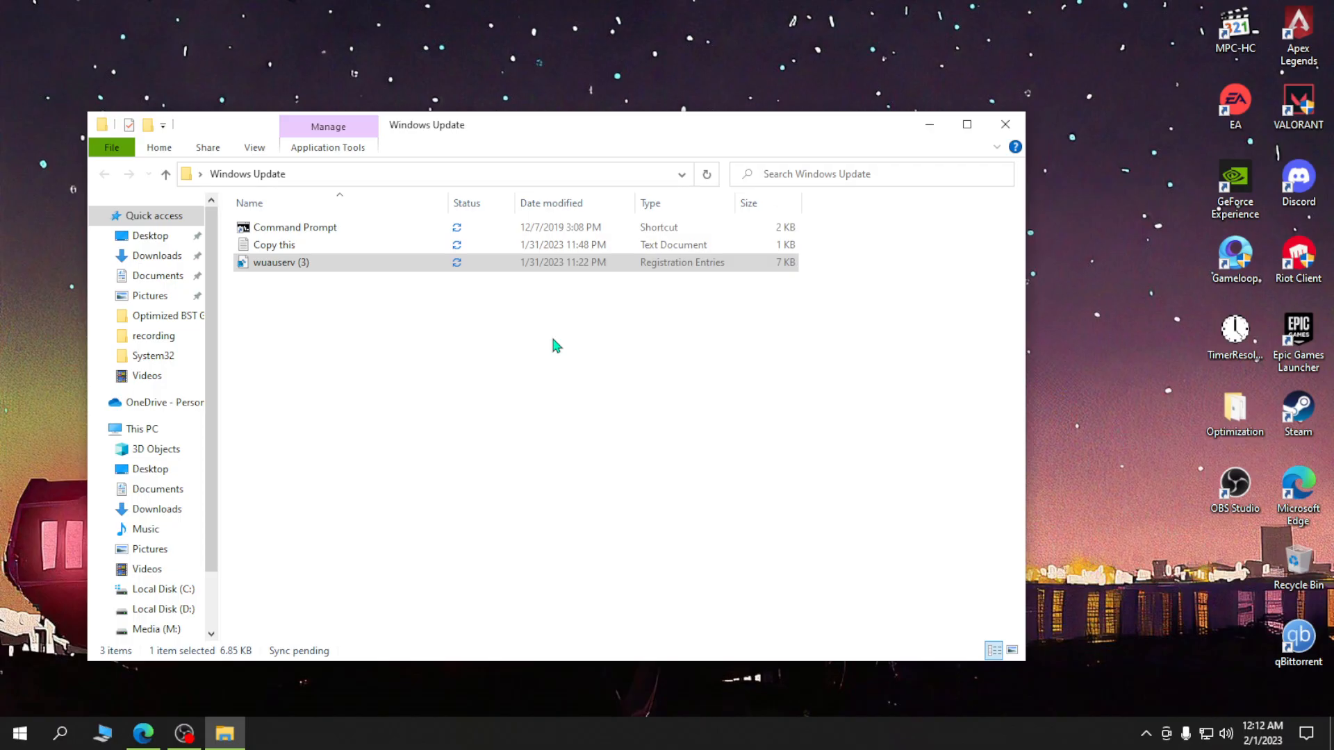
- Launch the Command Prompt shortcut stored in the Windows Update folder
right_click(307, 231)
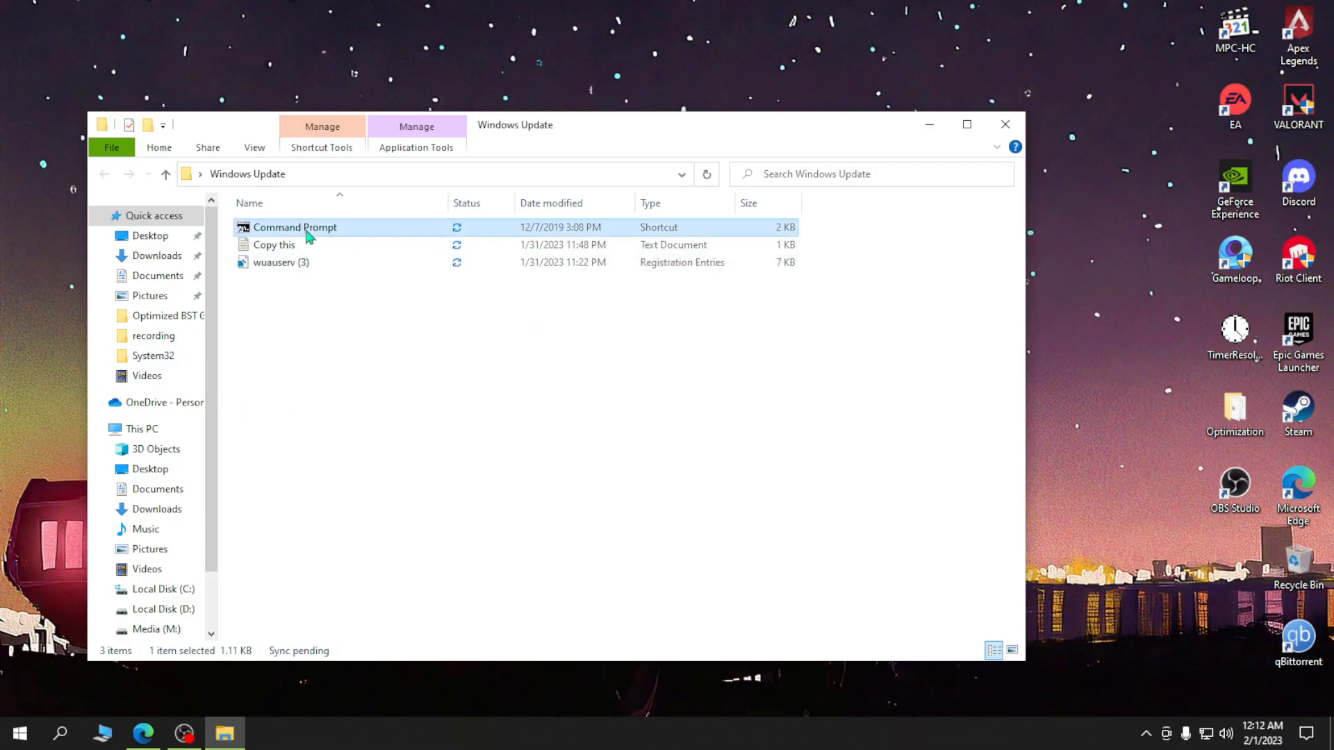
left_click(366, 354)
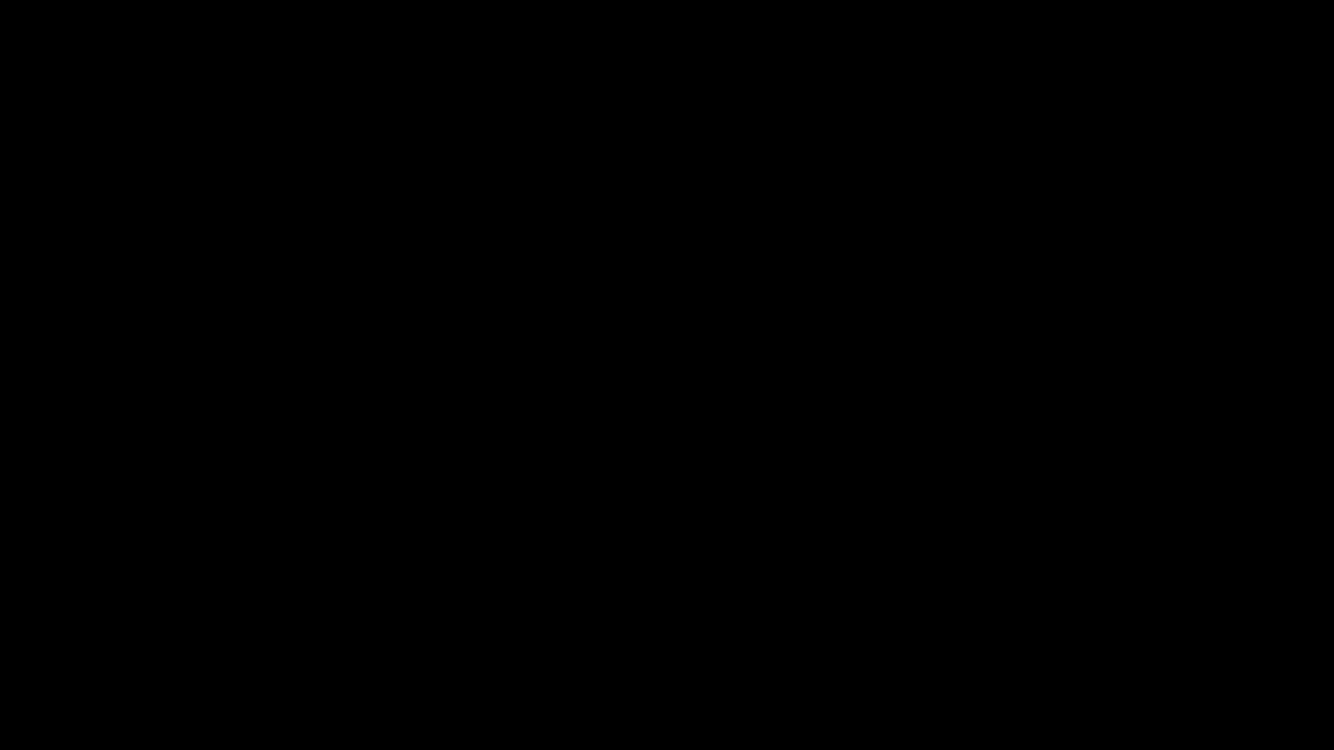
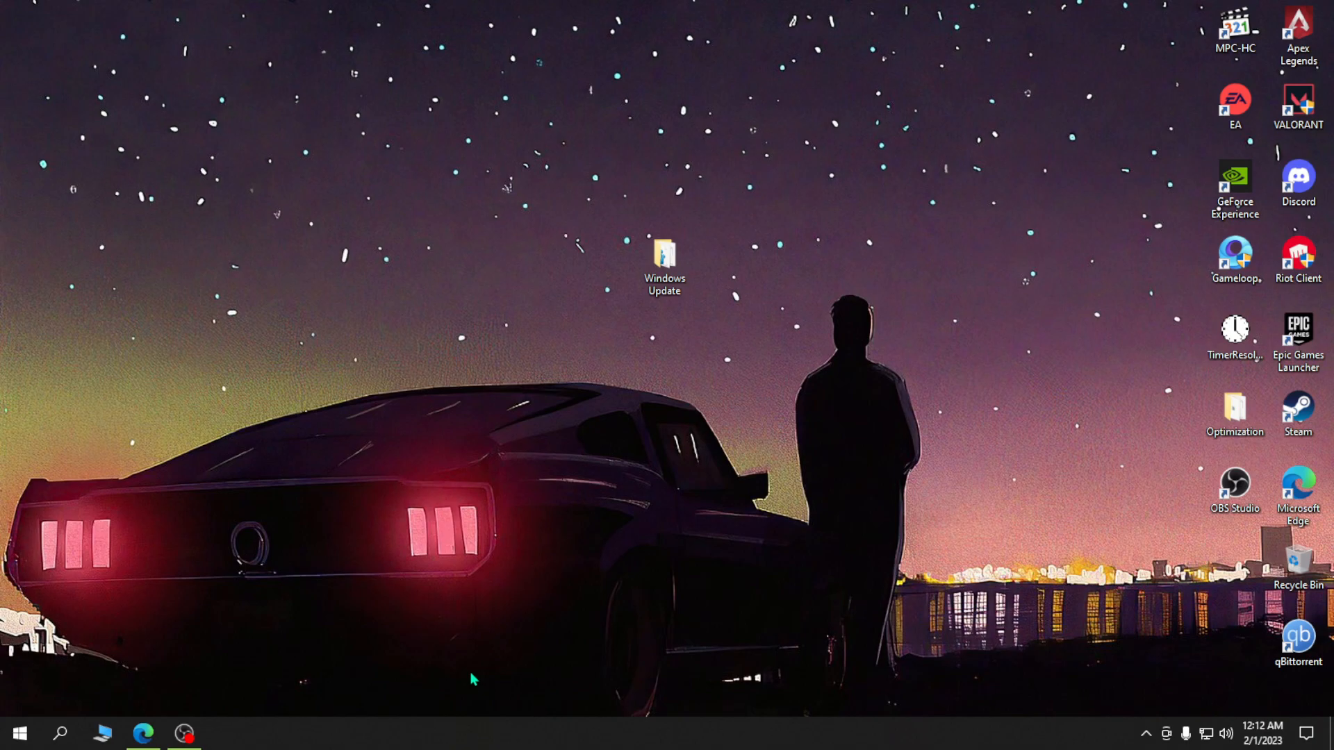
- Open the Services console by running services.msc
key("super+r")
type("se")
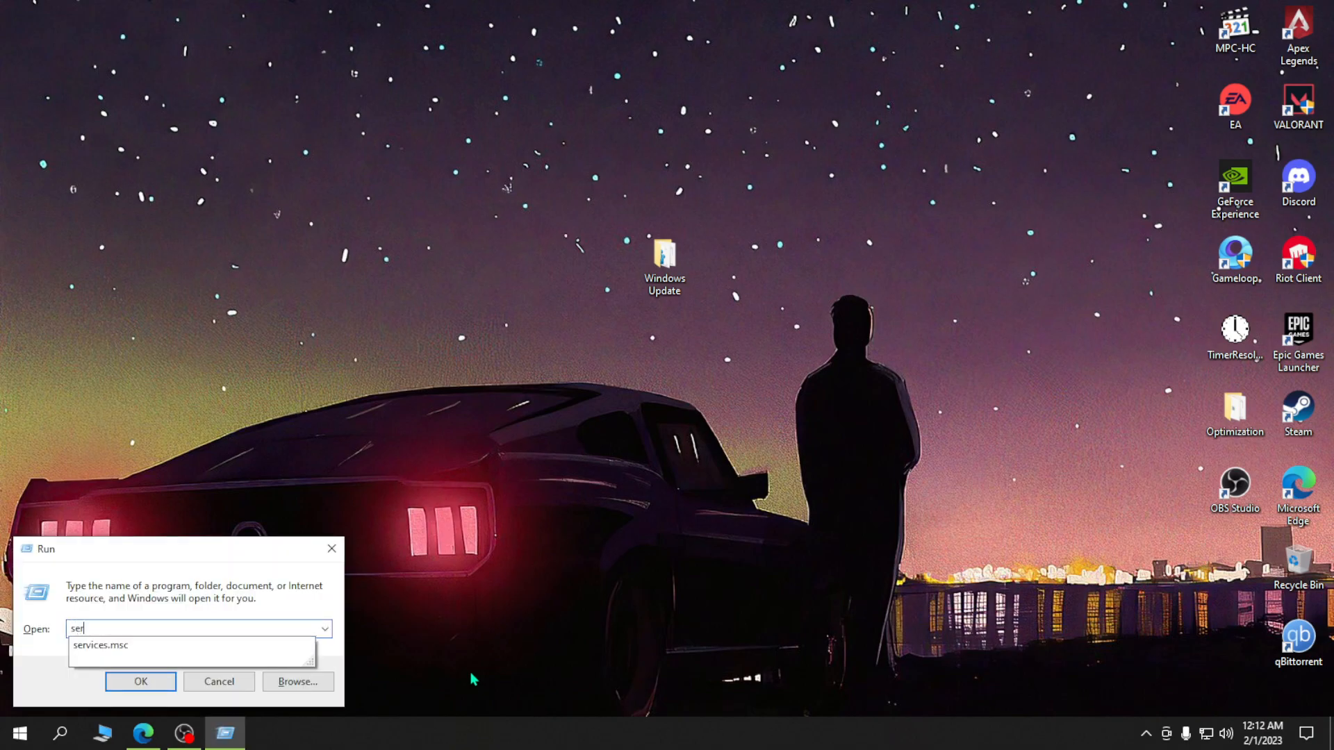
key("Down")
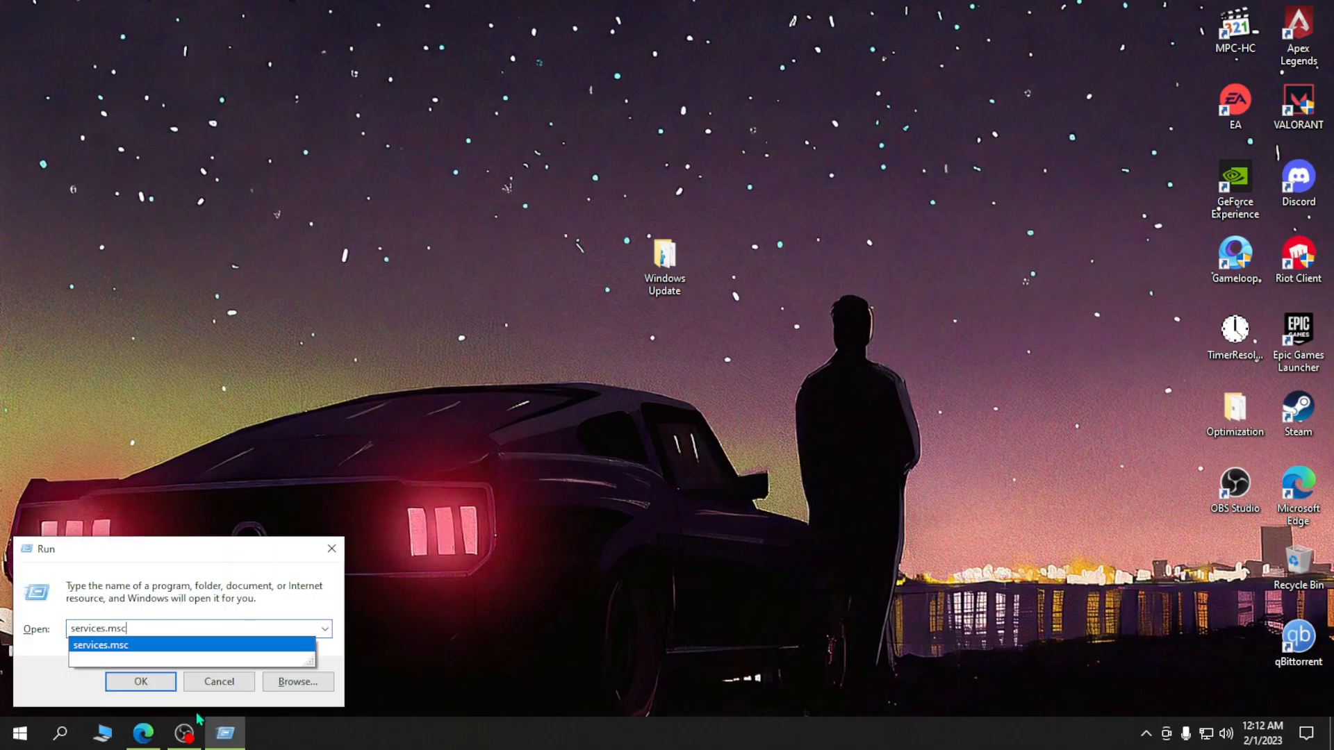
left_click(132, 591)
left_click(26, 743)
left_click(26, 743)
left_click(140, 683)
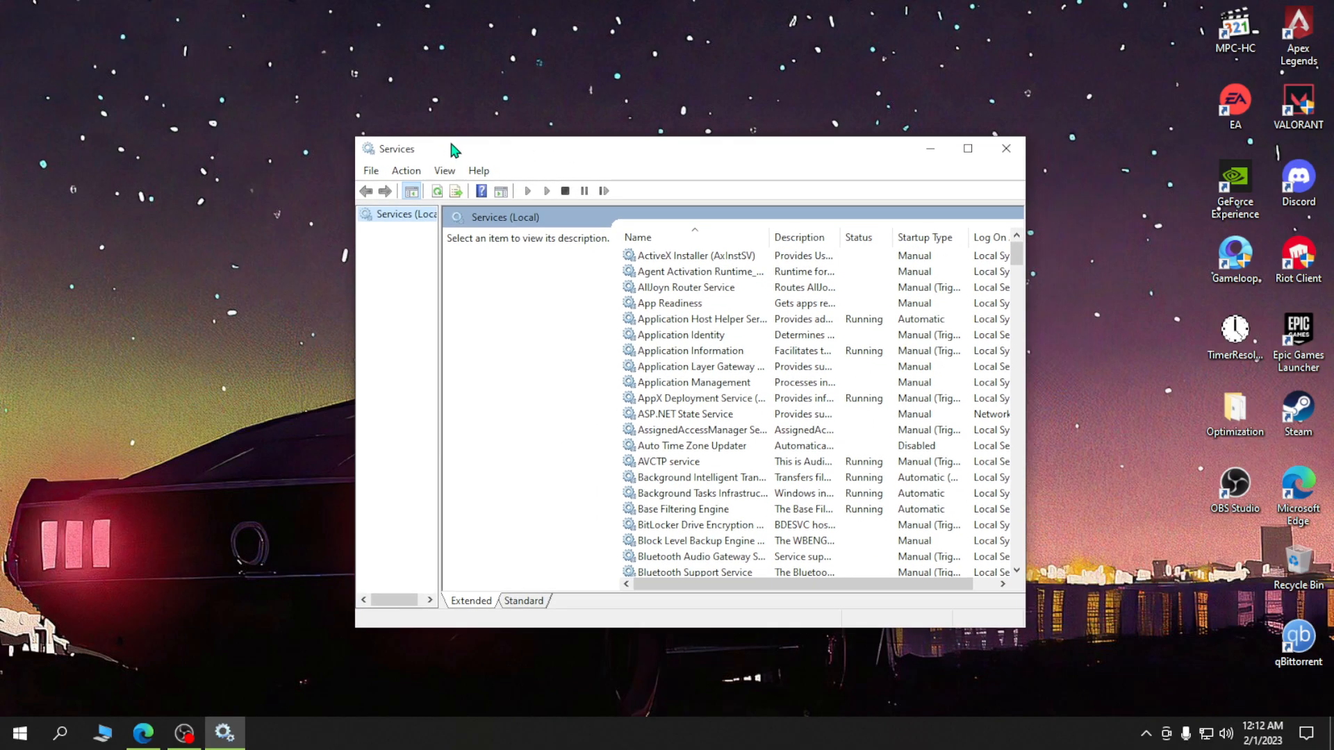
- Maximize the Services window
left_click_drag(451, 144, 454, 141)
left_click(425, 169)
left_click(406, 172)
left_click(409, 168)
left_click(417, 229)
left_click(970, 146)
- Start the Windows Update service and close the Services console
scroll(351, 268, "down", 20)
scroll(355, 344, "down", 20)
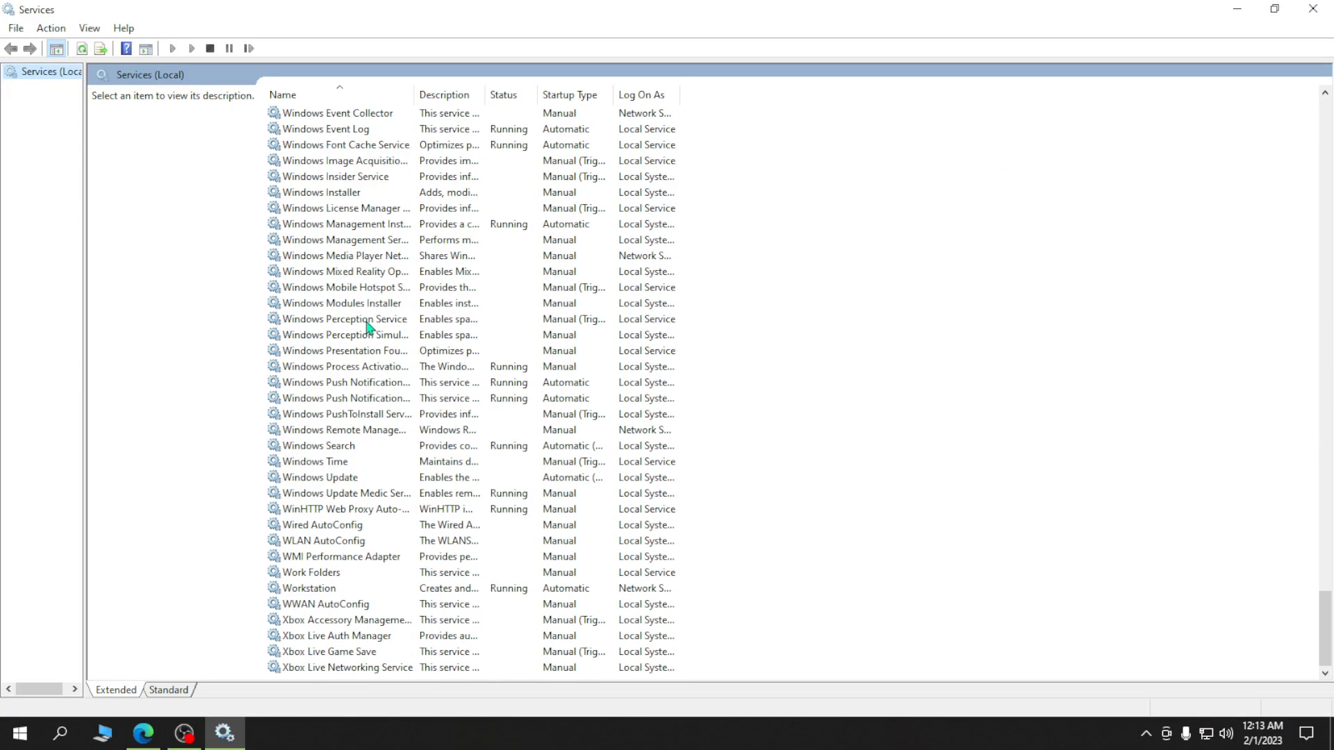
left_click(328, 480)
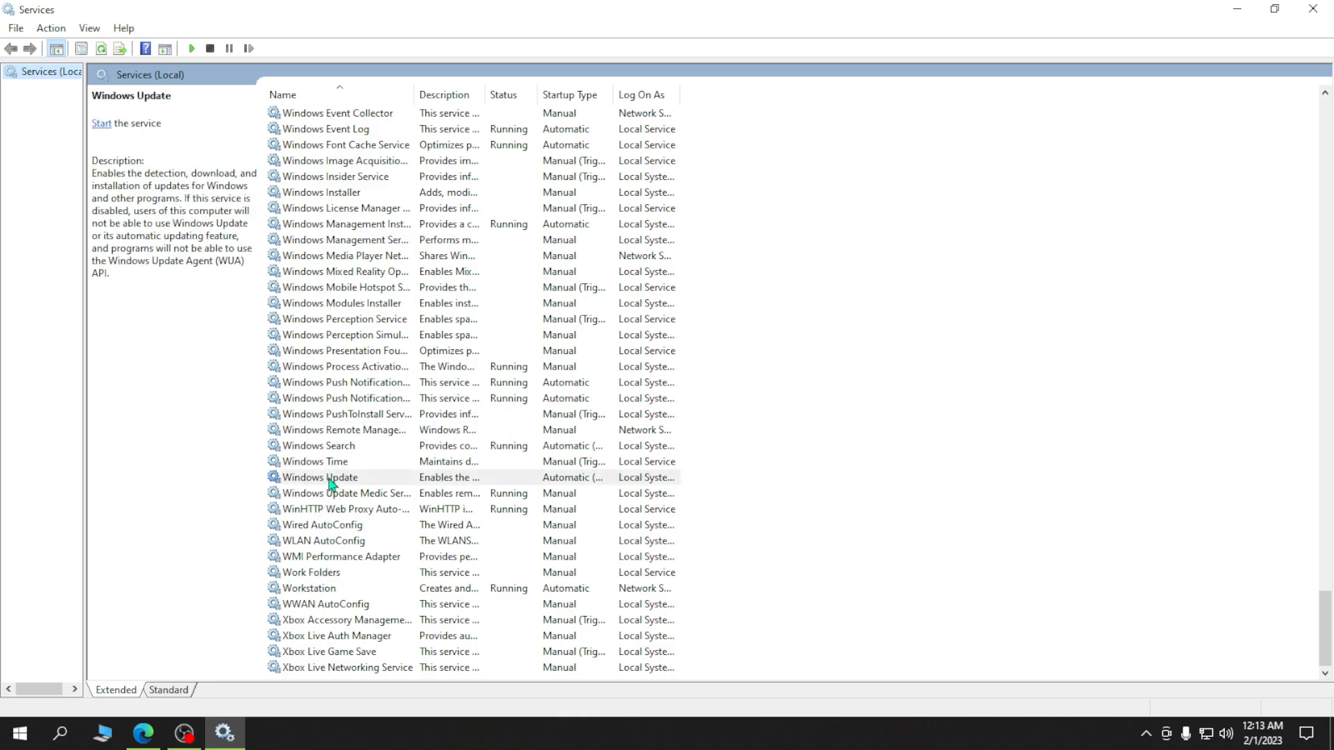
right_click(381, 481)
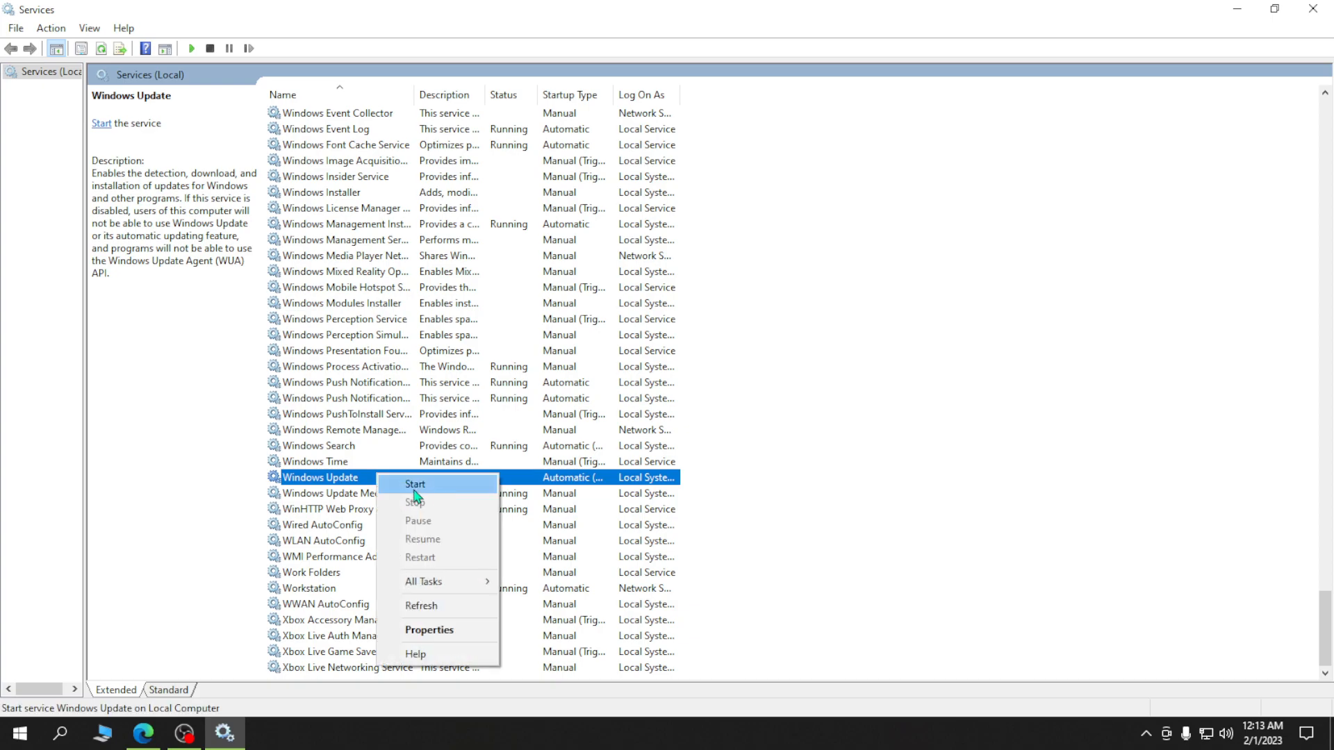
left_click(430, 493)
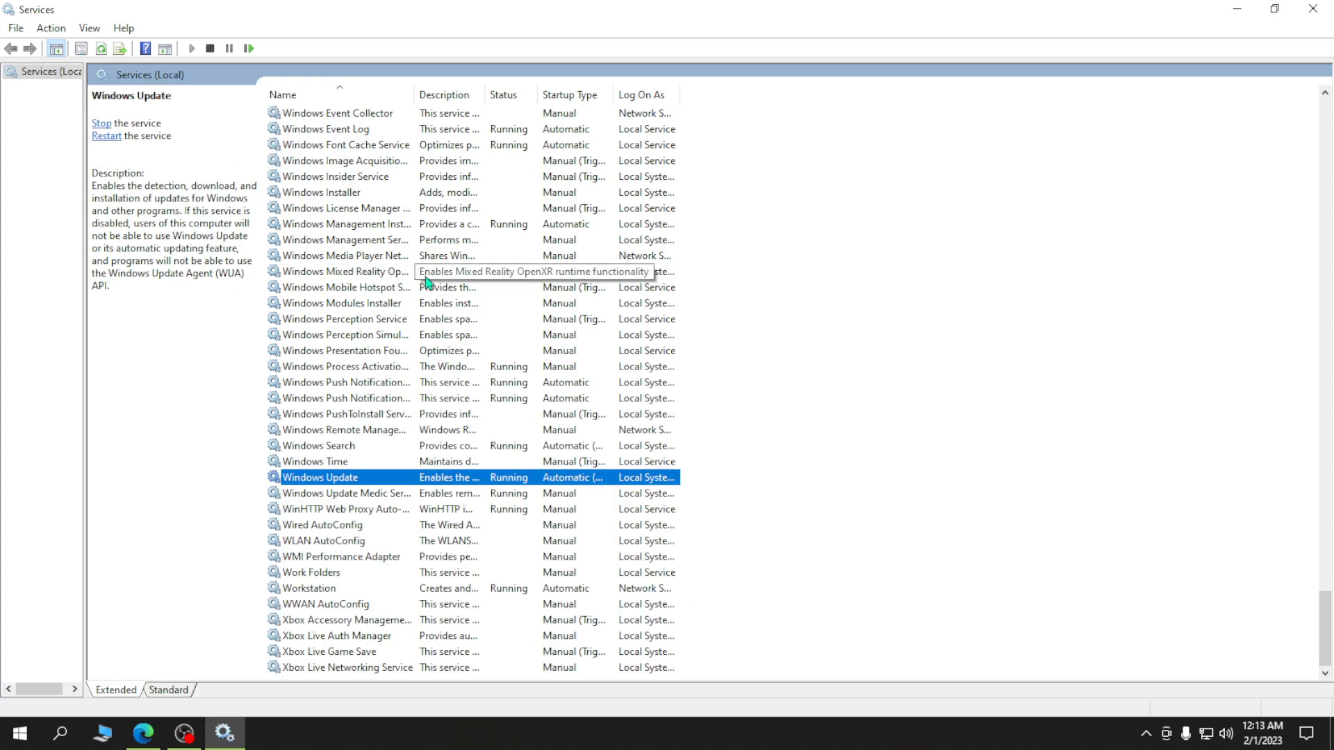
left_click(1330, 9)
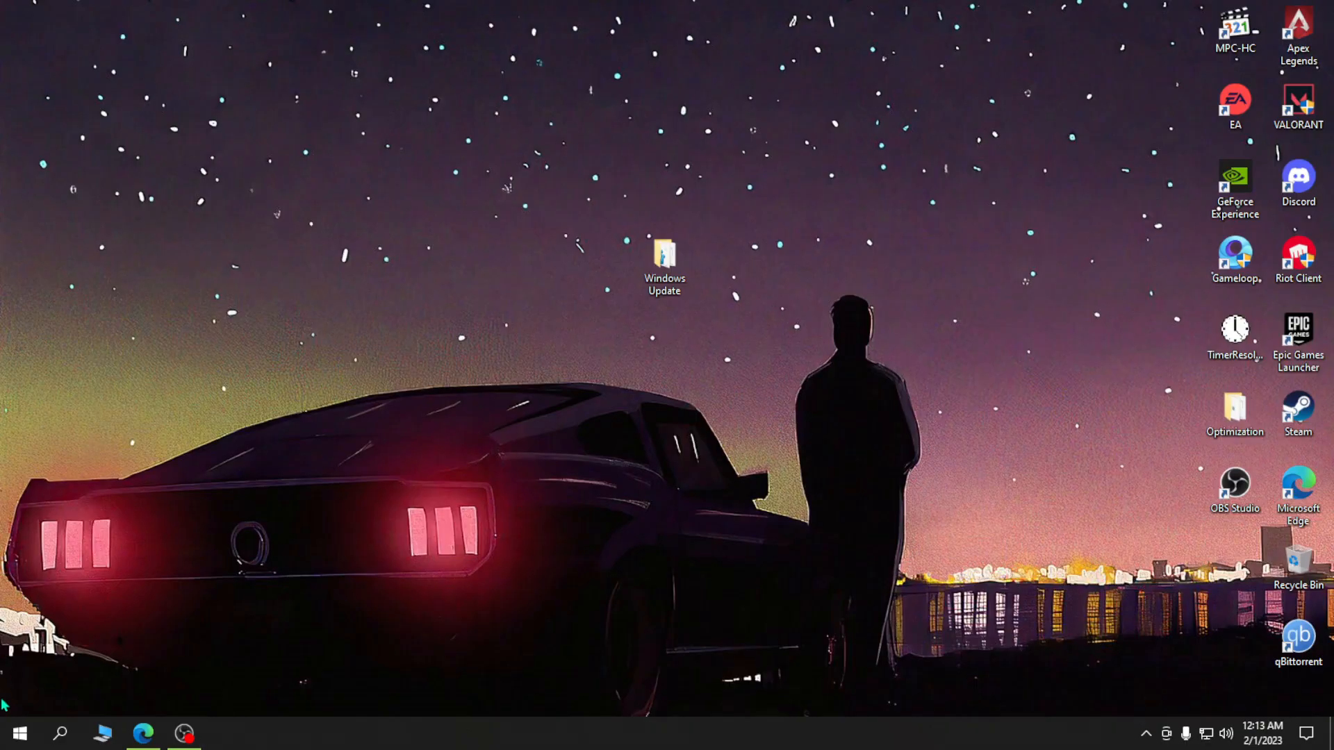
- Open Update & Security in Windows Settings, maximize the window and retry the failed Windows Update check
left_click(15, 731)
left_click(15, 661)
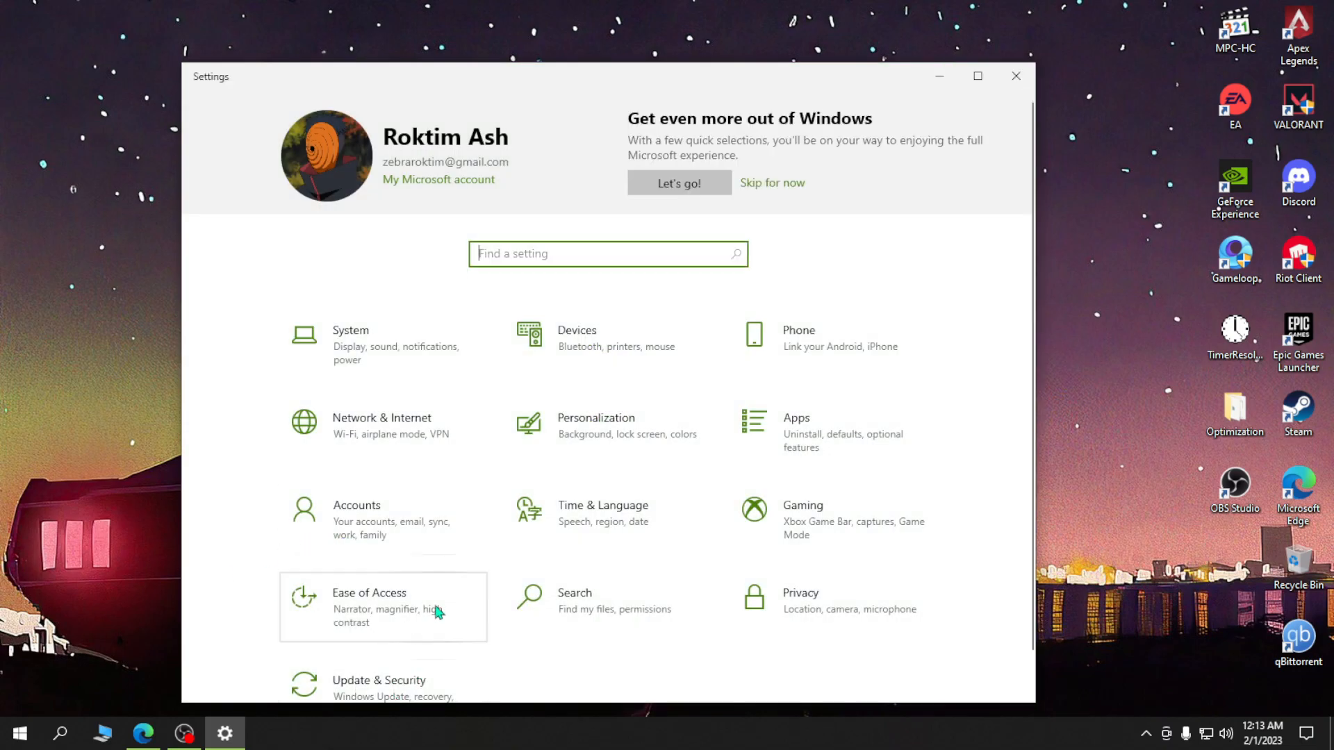
scroll(436, 613, "down", 1)
left_click(394, 654)
left_click(980, 78)
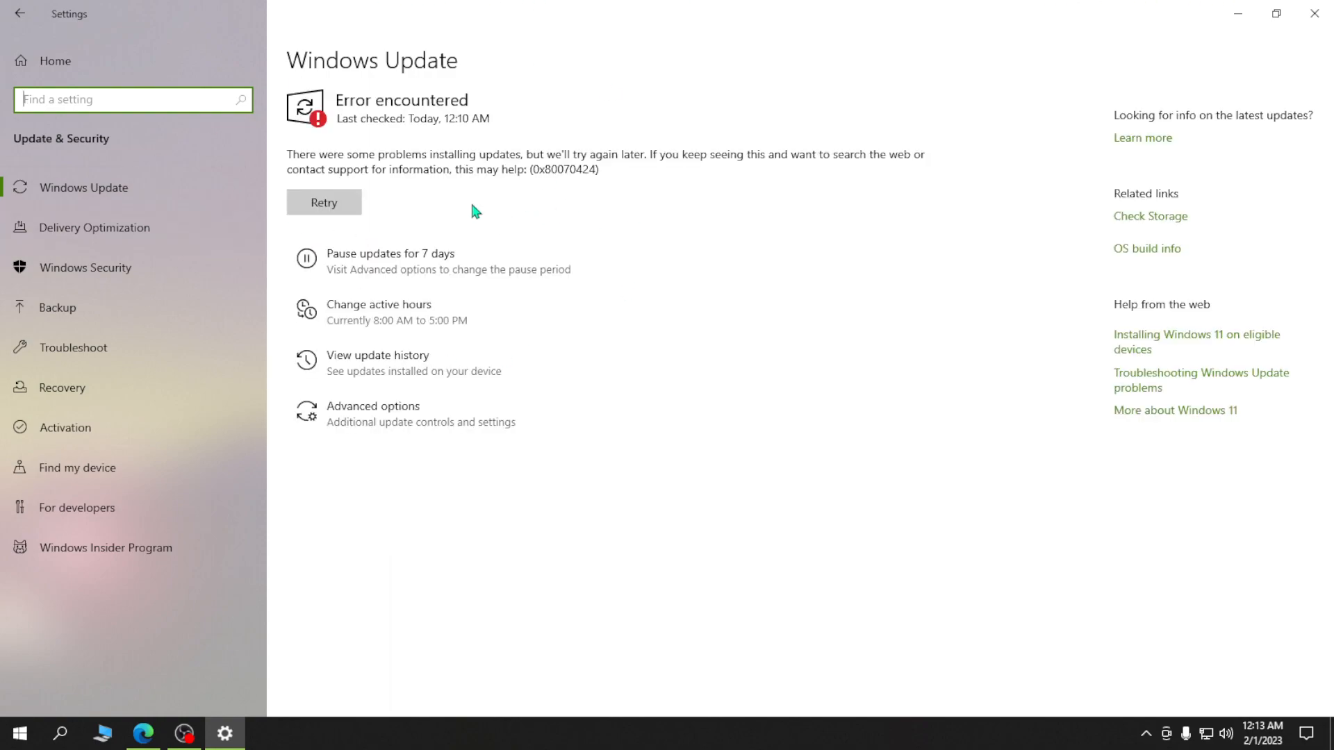
left_click(335, 216)
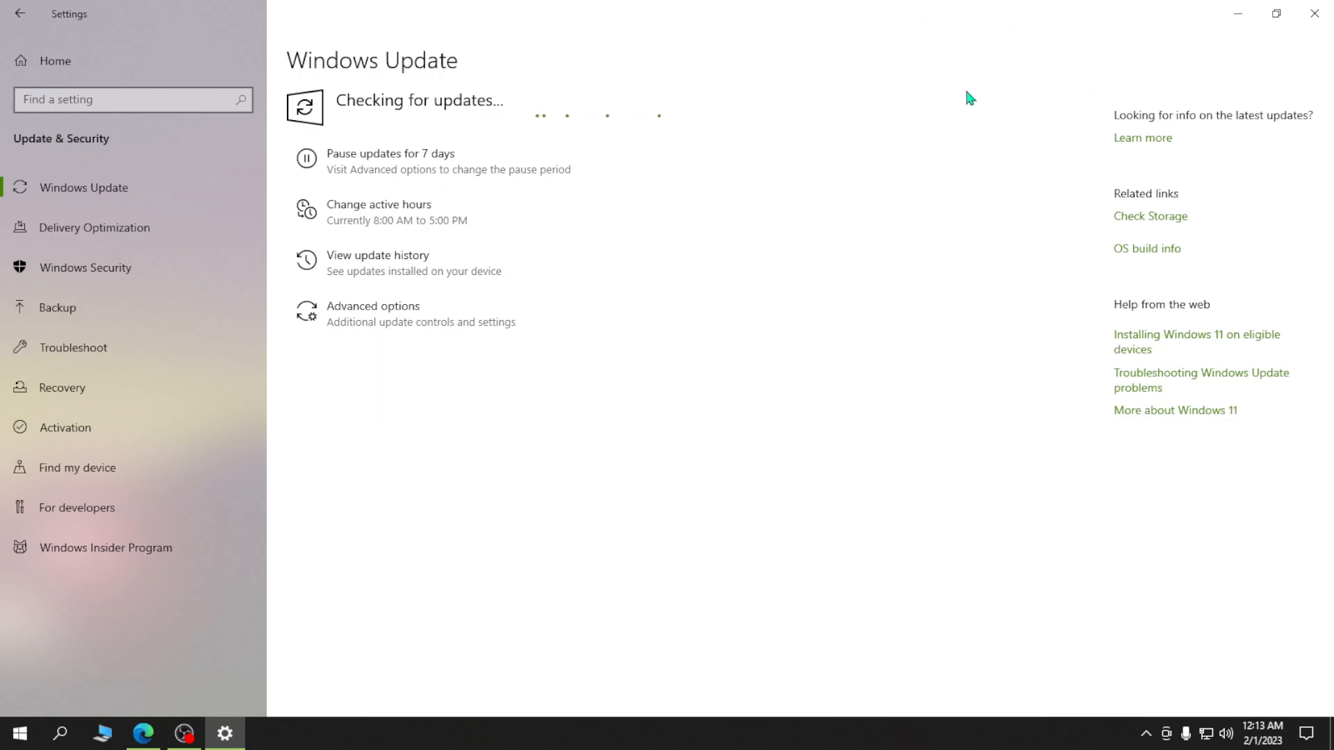
left_click_drag(1057, 14, 844, 111)
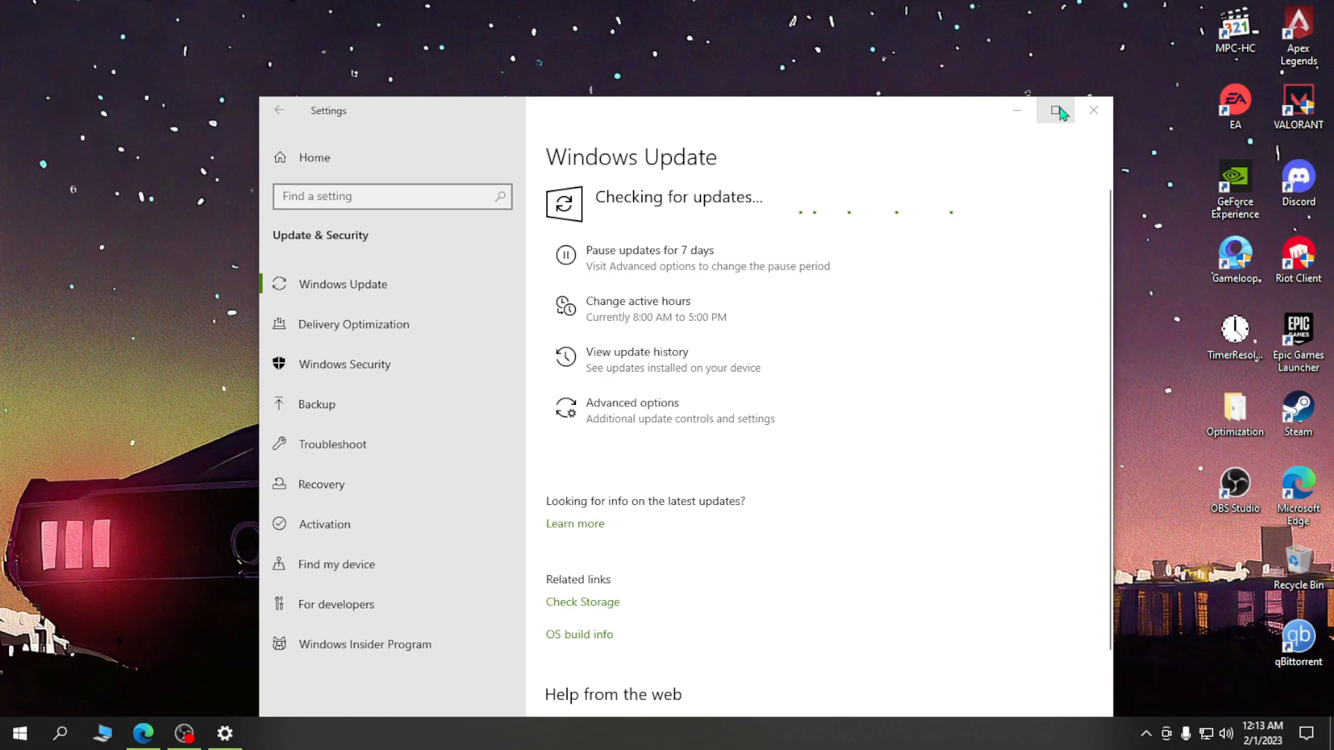
left_click(1054, 112)
left_click_drag(564, 28, 569, 97)
left_click(932, 83)
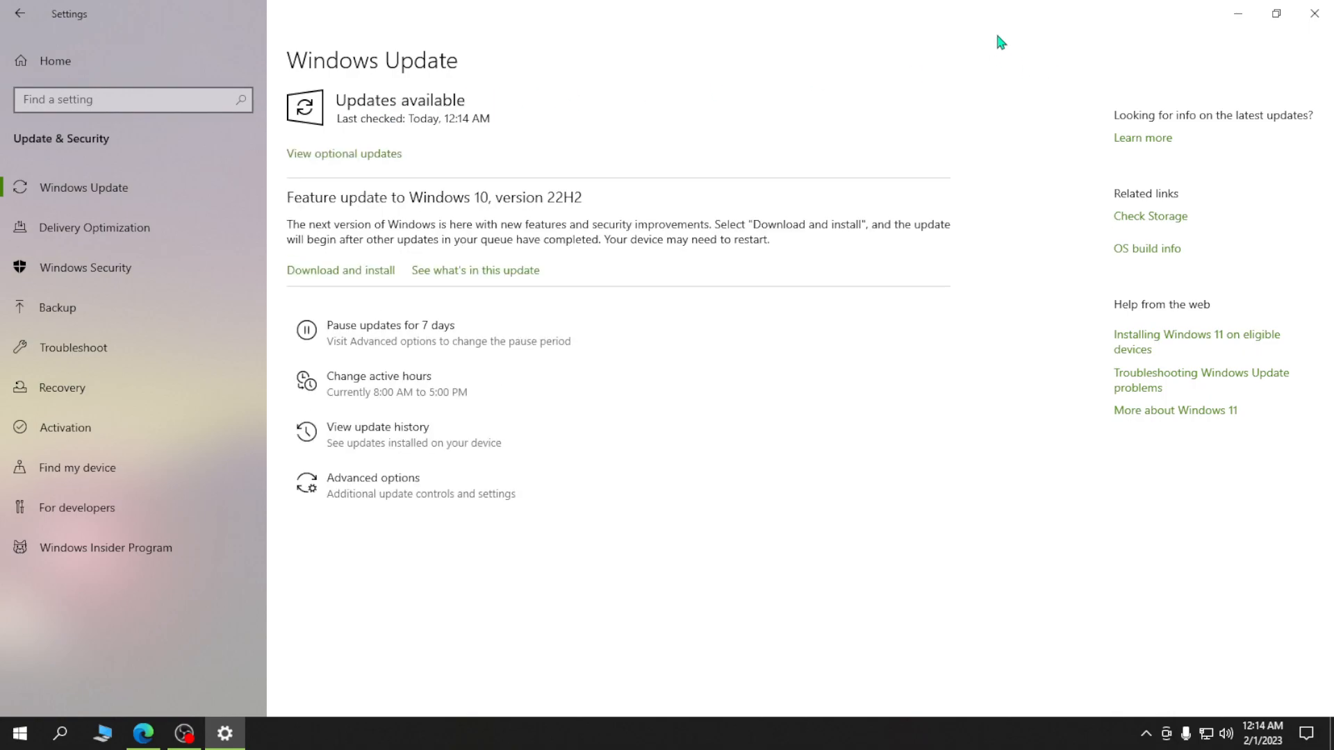
left_click_drag(336, 171, 447, 203)
left_click(462, 218)
- Restore the Settings window to its smaller size and minimize it to return to the desktop
left_click(1276, 13)
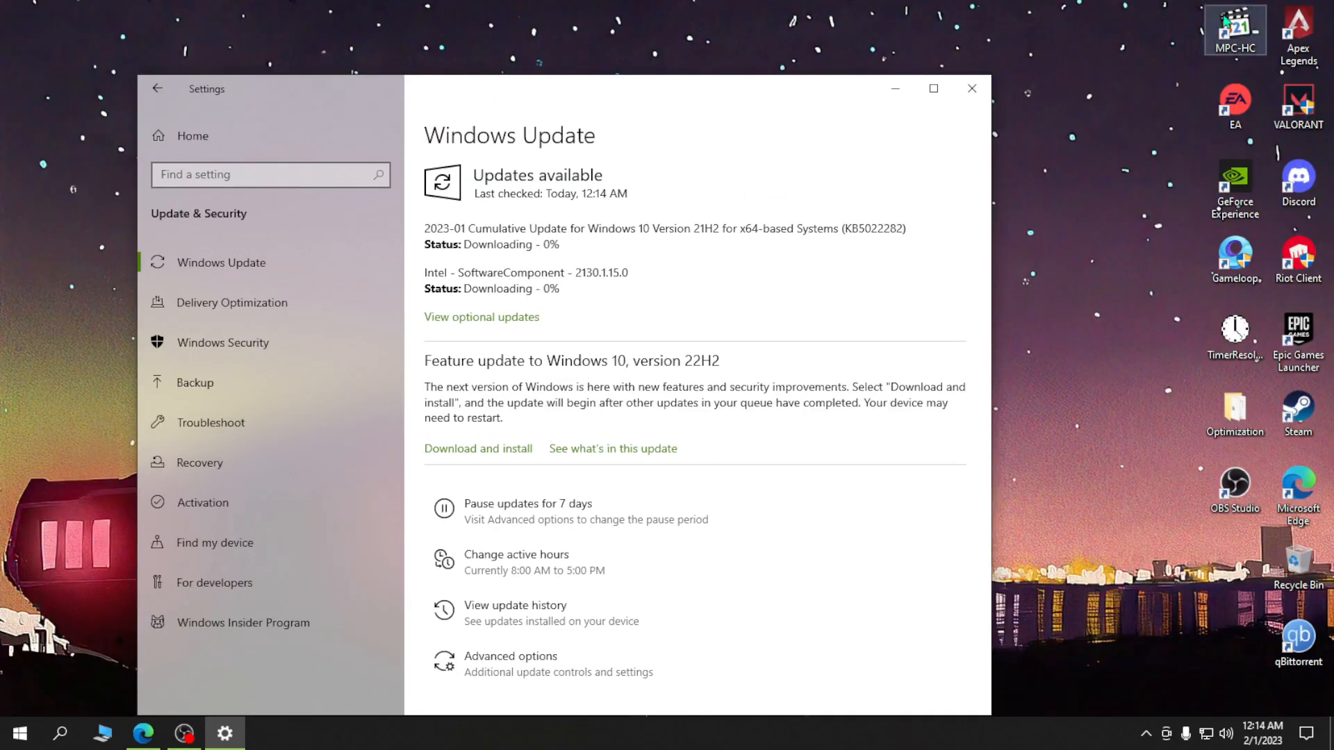
left_click(921, 82)
right_click(783, 123)
left_click(814, 172)
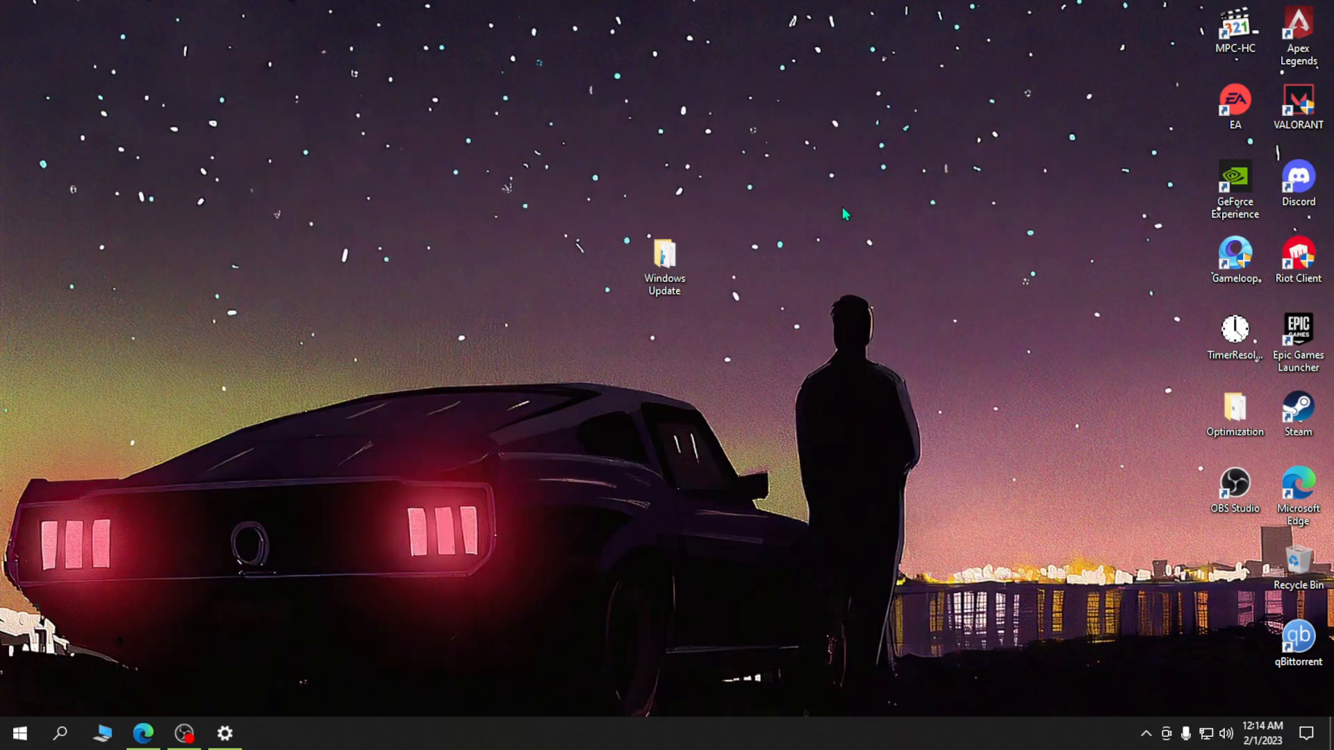